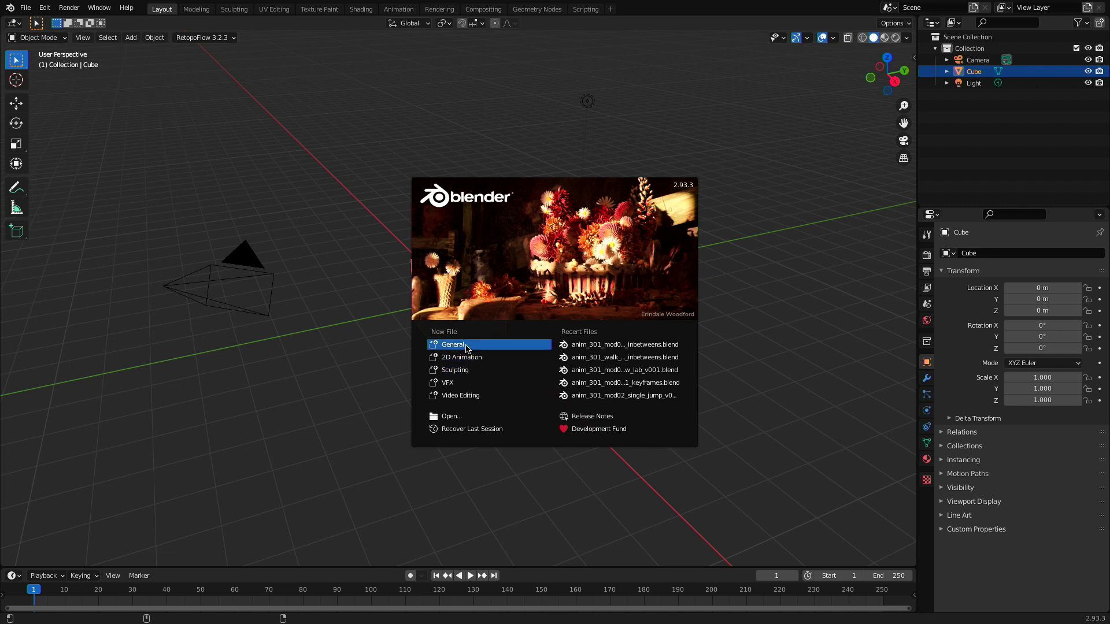
Create a new General file and add a Video Editing workspace to it
click(467, 348)
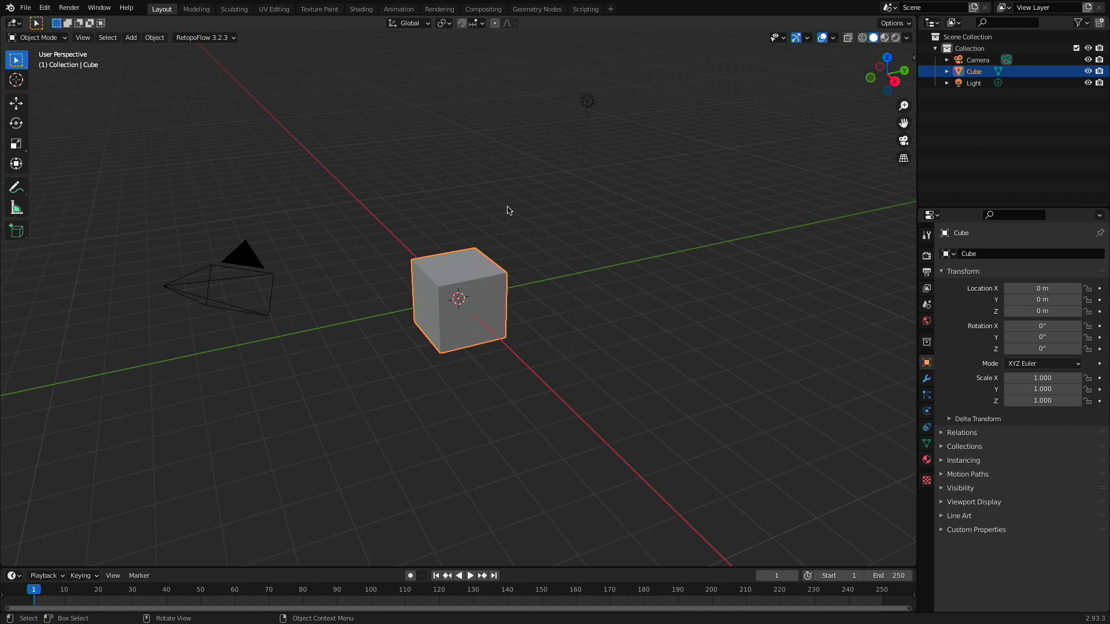
click(544, 66)
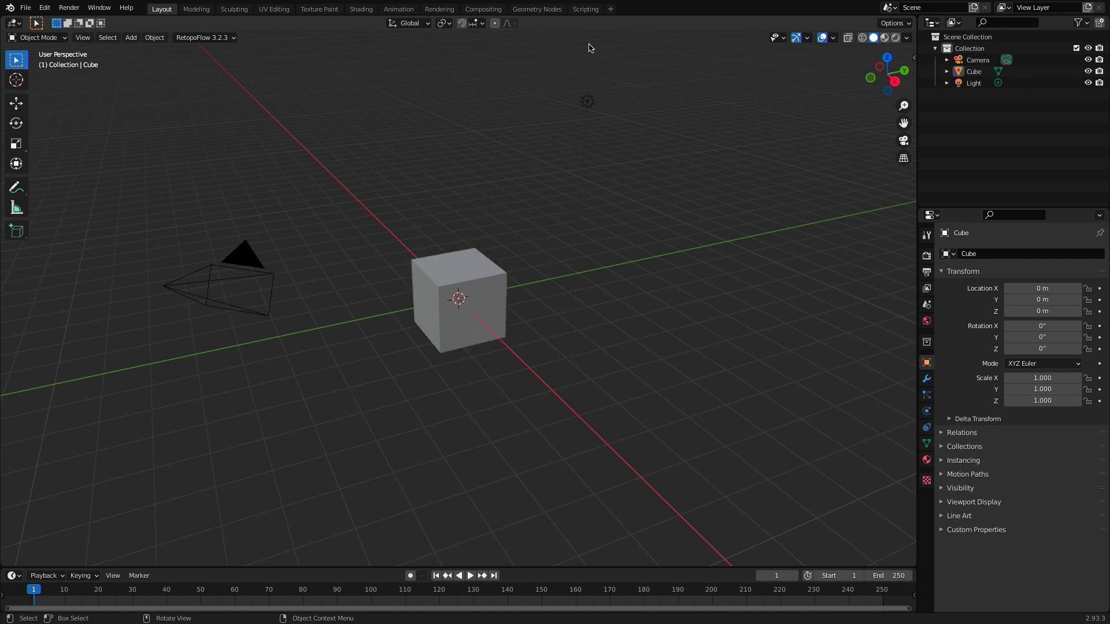
click(613, 12)
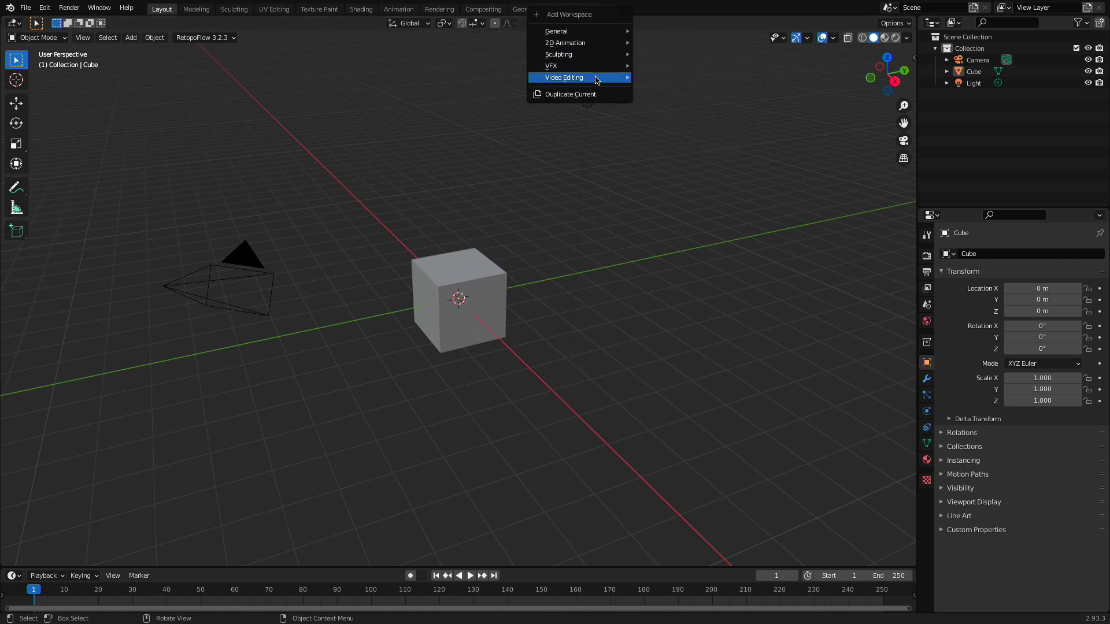
mouse_move(595, 79)
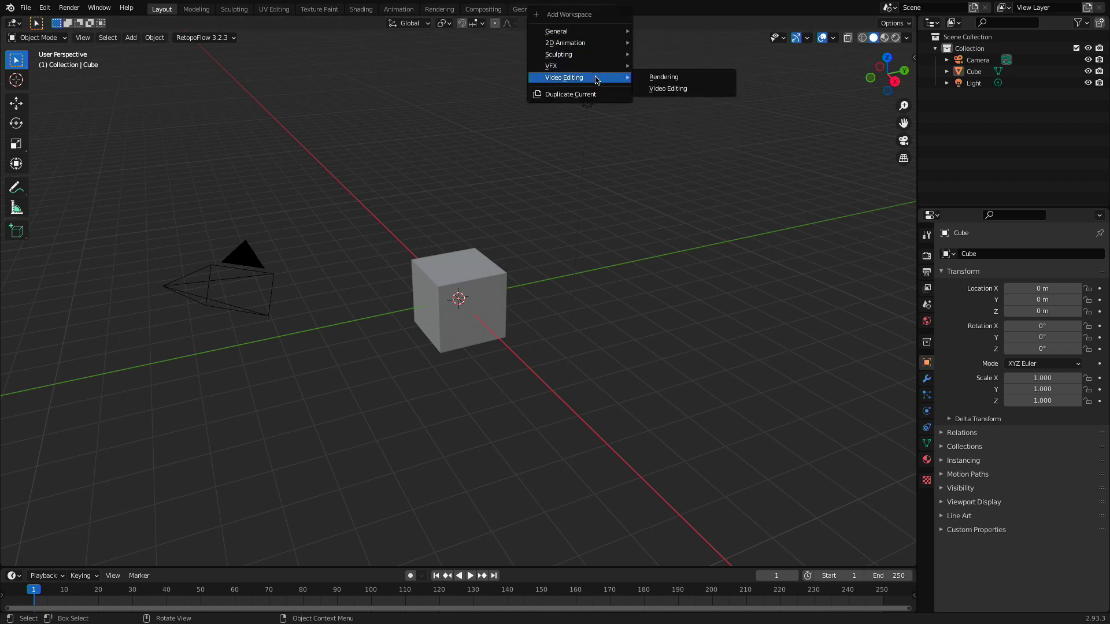
click(670, 90)
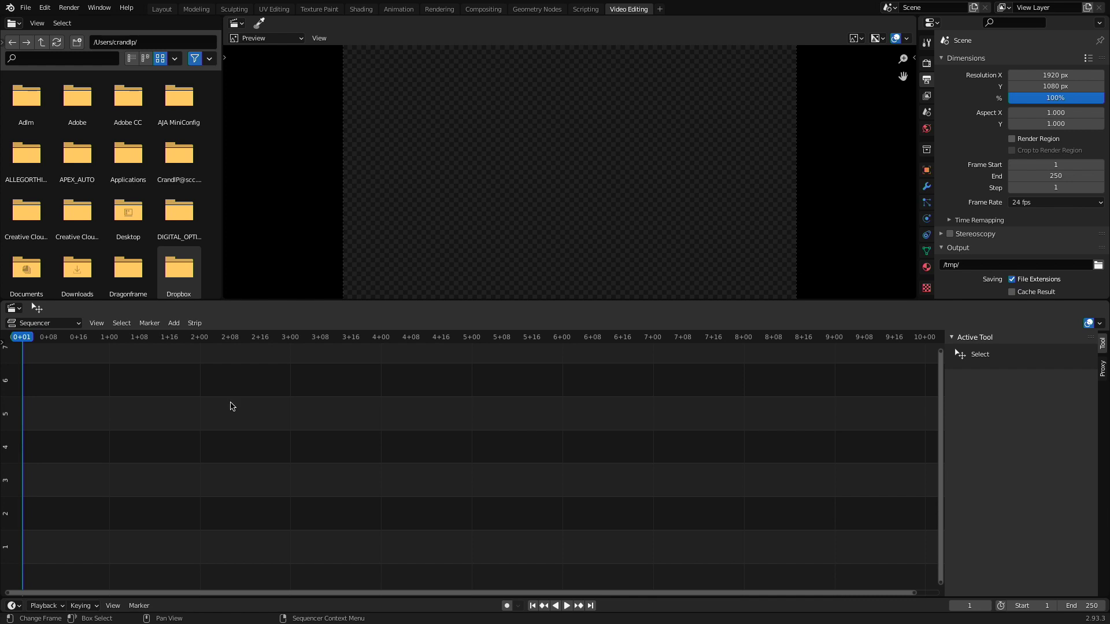
Show files as a detailed list in the file browser and open the Desktop/VSE/DUMBO_STORYBOARDS folder
click(146, 58)
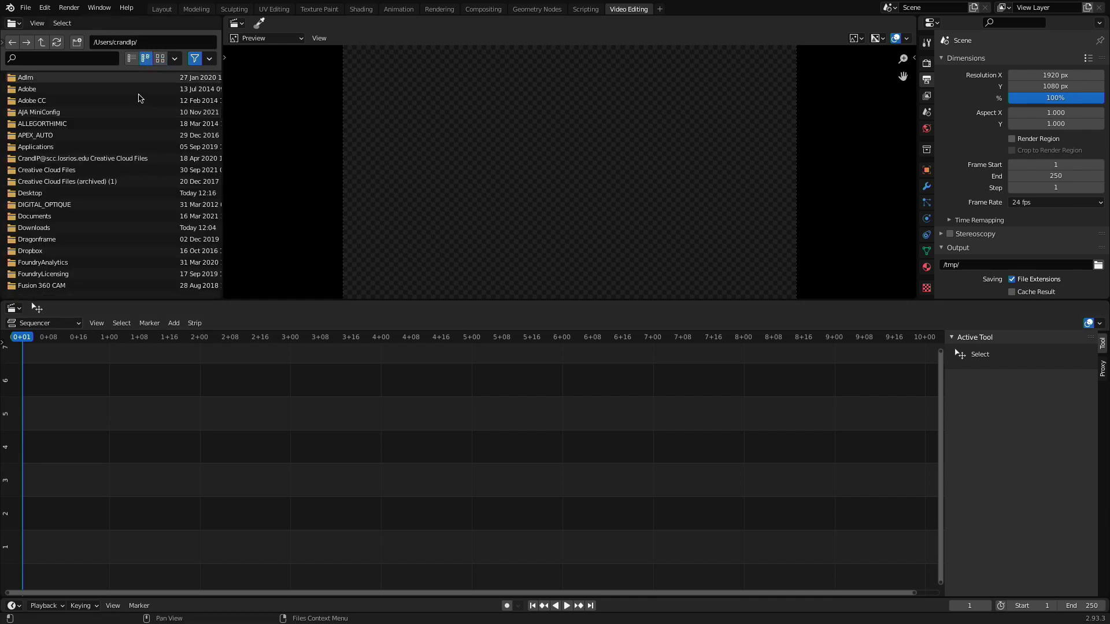
click(81, 193)
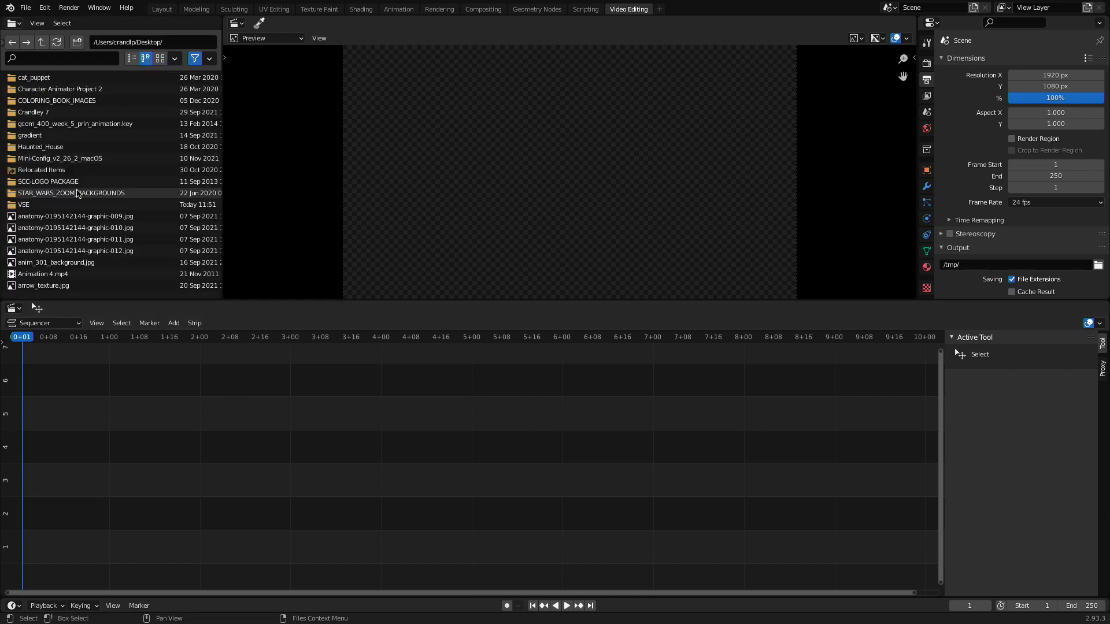
click(45, 204)
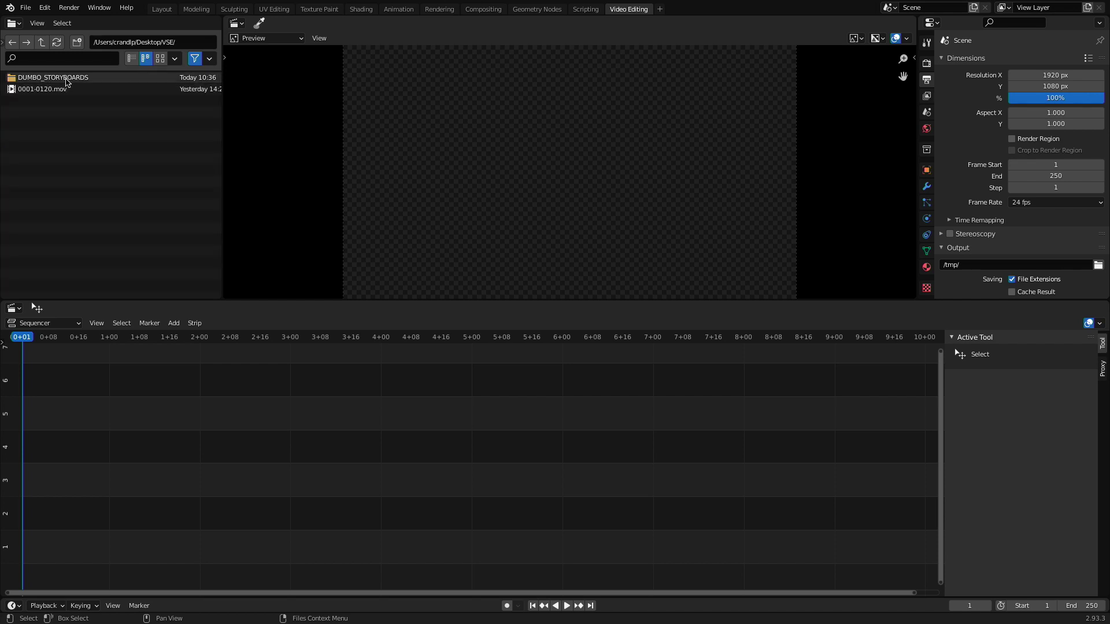
click(66, 79)
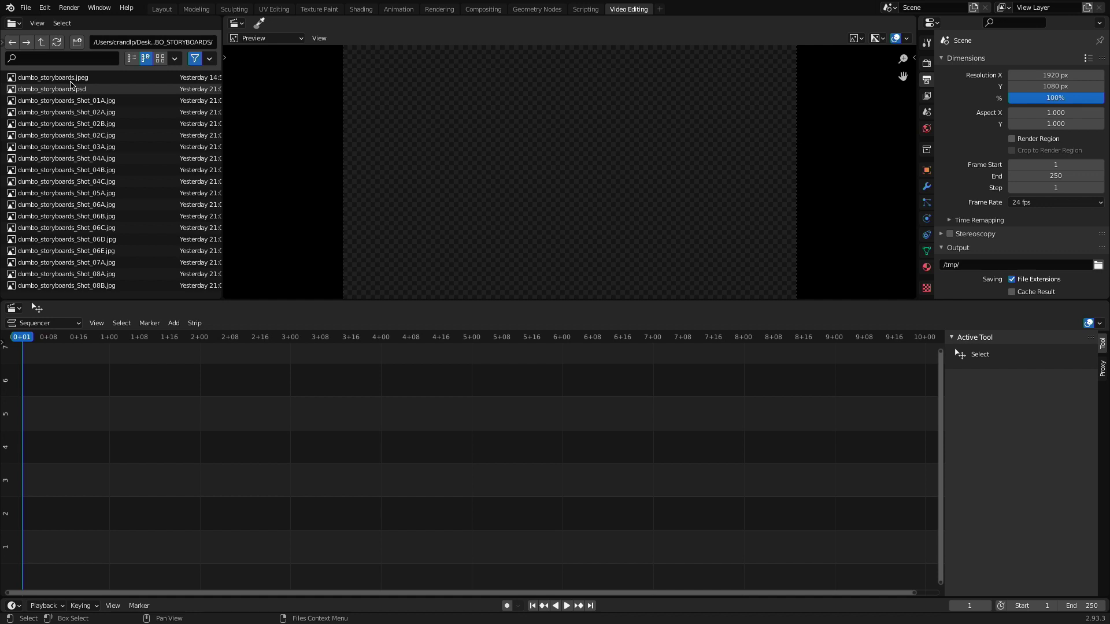
Look over the storyboard images as thumbnails and return the file browser to the detailed list
click(75, 113)
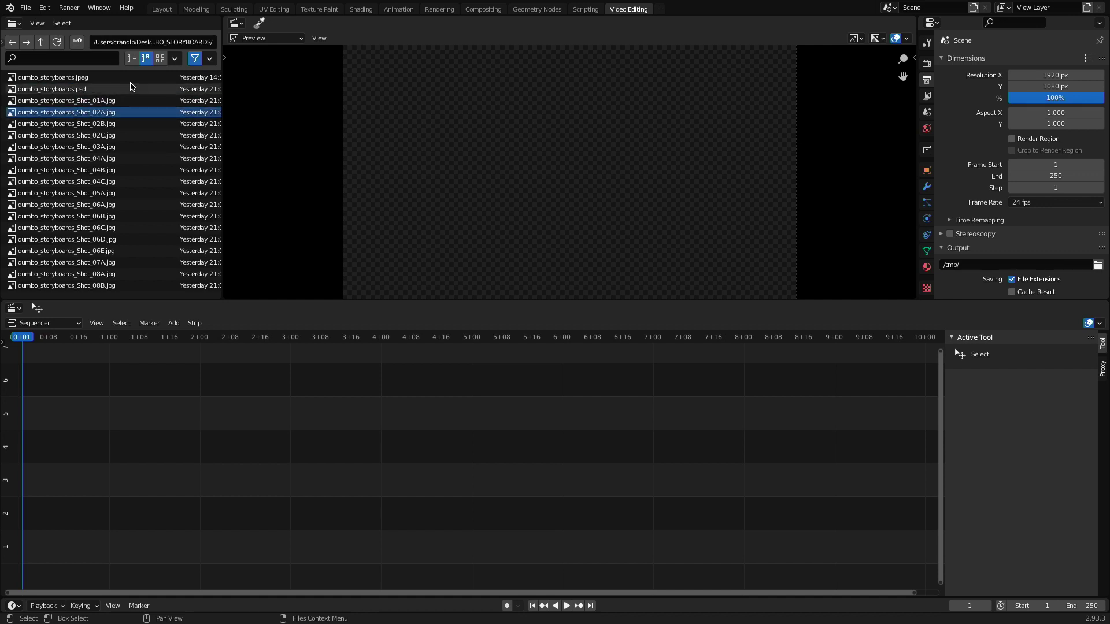
click(160, 58)
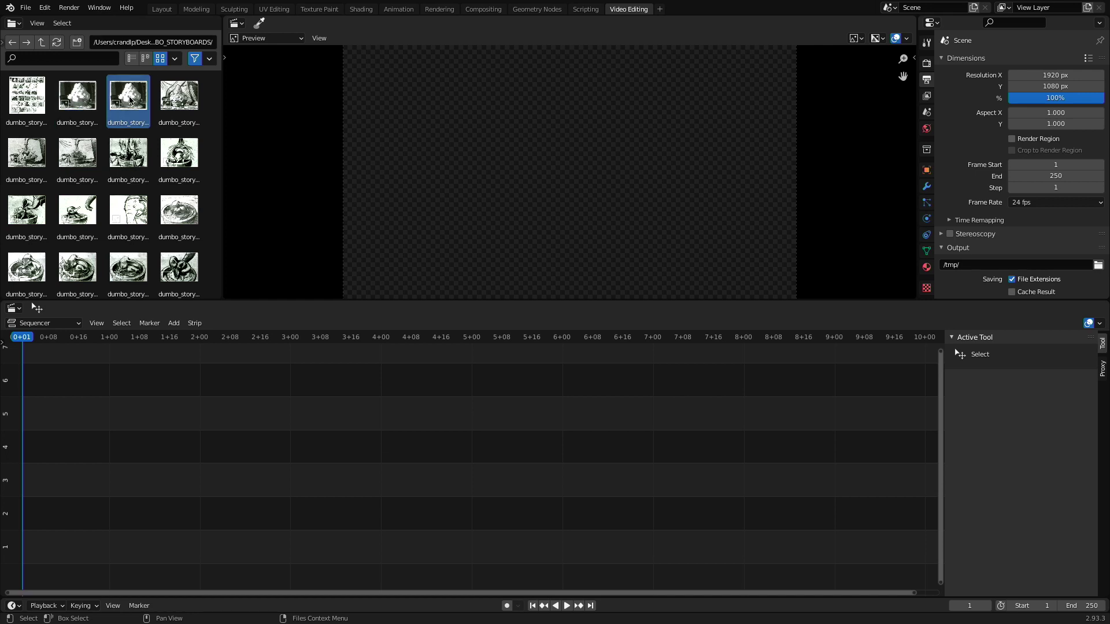
click(25, 163)
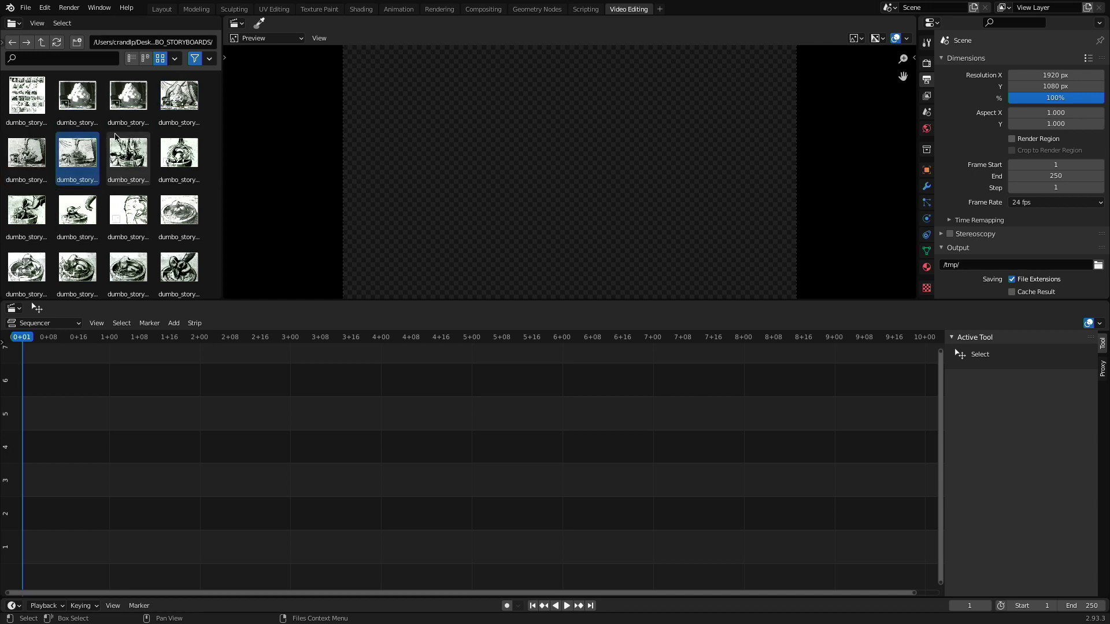
click(145, 59)
Add dumbo_storyboards_Shot_01A.jpg to the sequencer as an image strip at frame 1 and scrub over its start
click(86, 101)
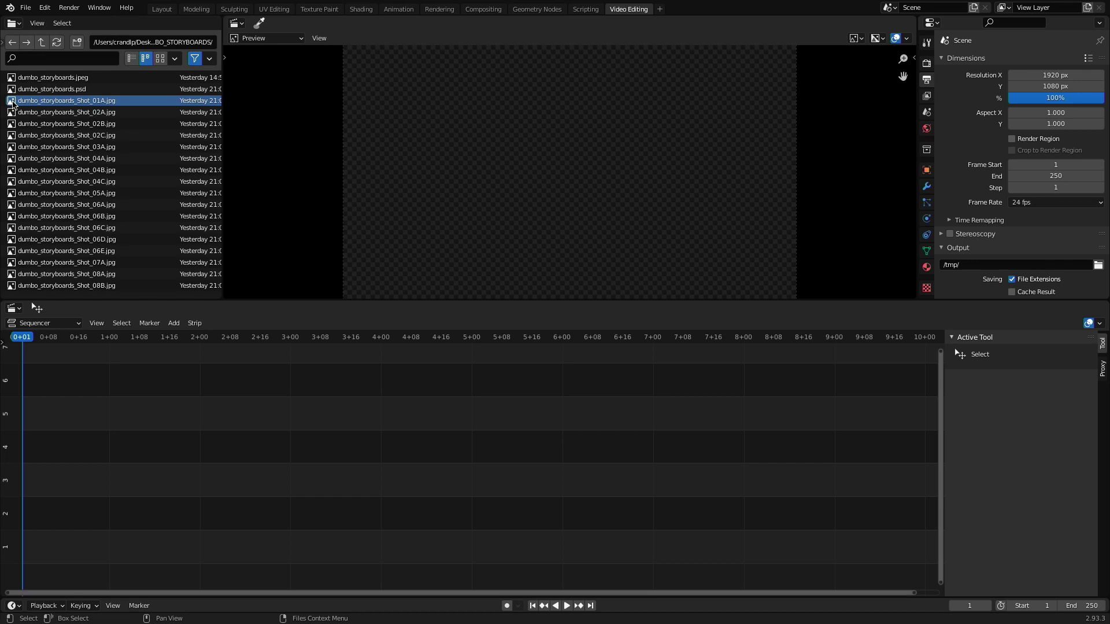
drag(11, 102, 522, 483)
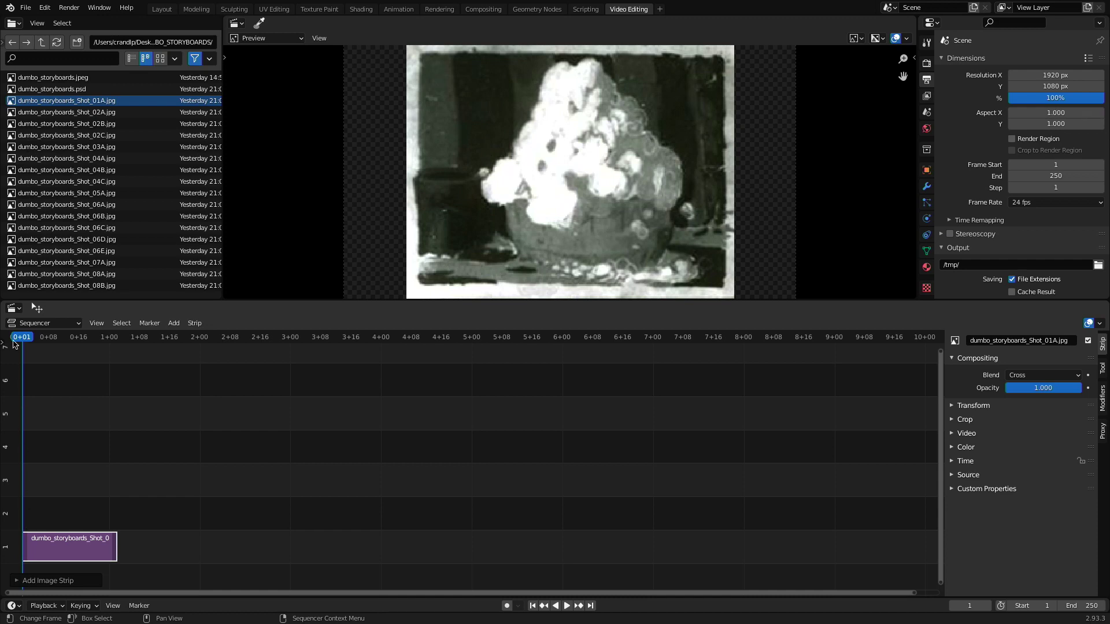
key(space)
drag(93, 355, 27, 356)
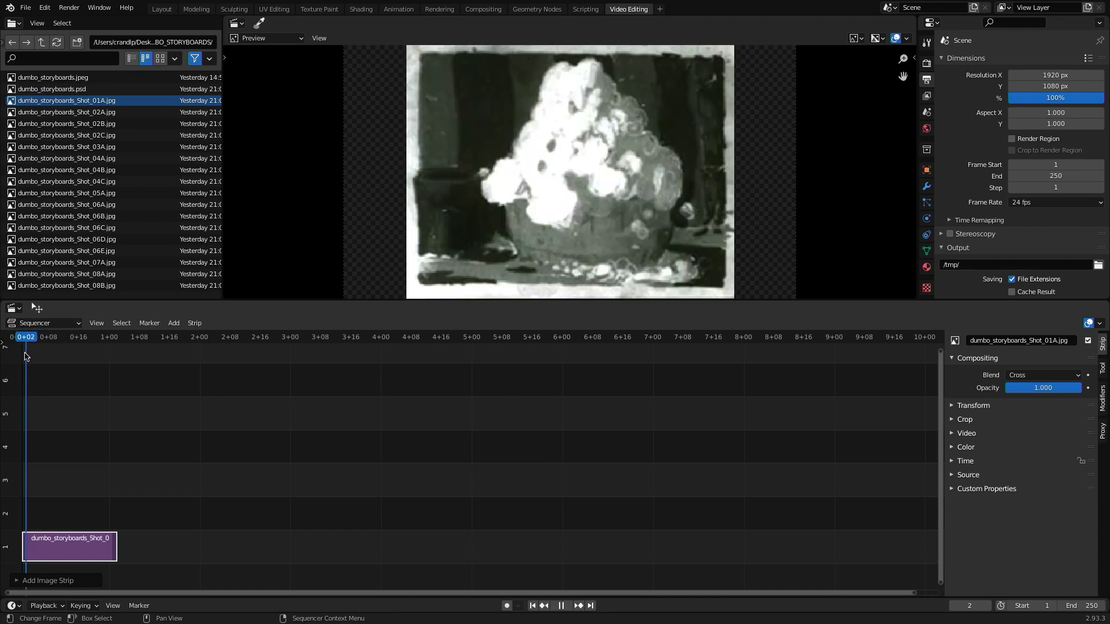
key(space)
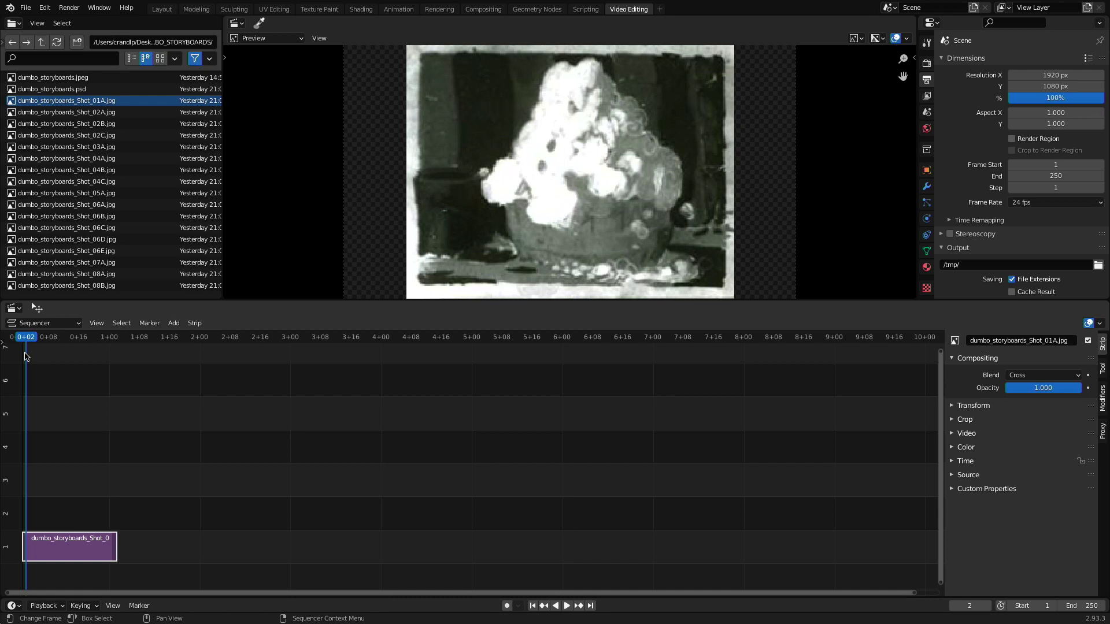
key(space)
drag(25, 356, 21, 345)
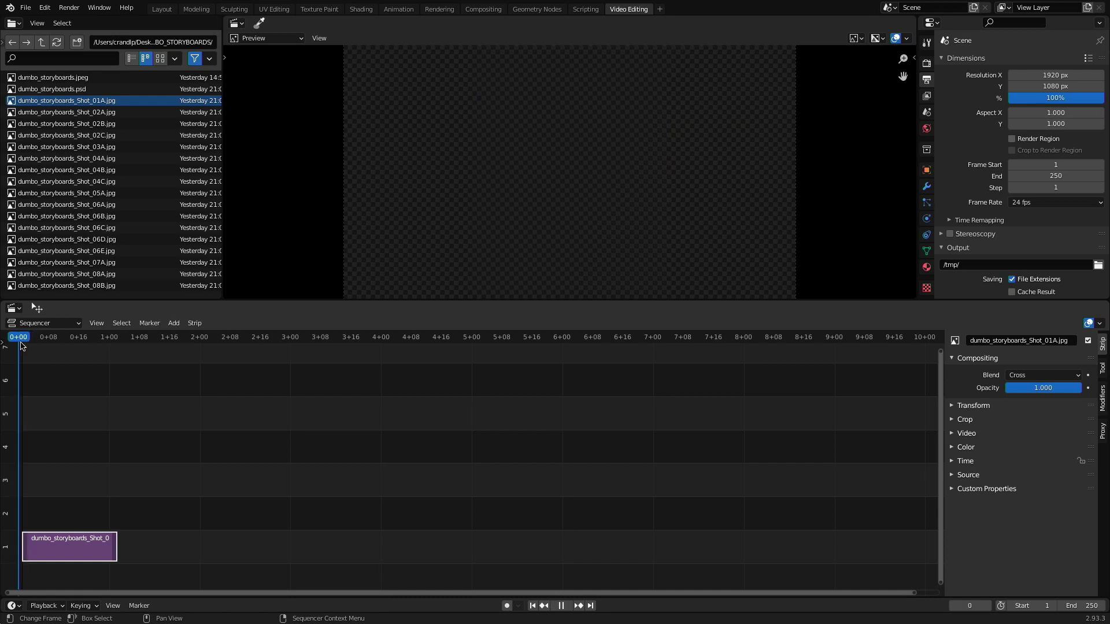
key(space)
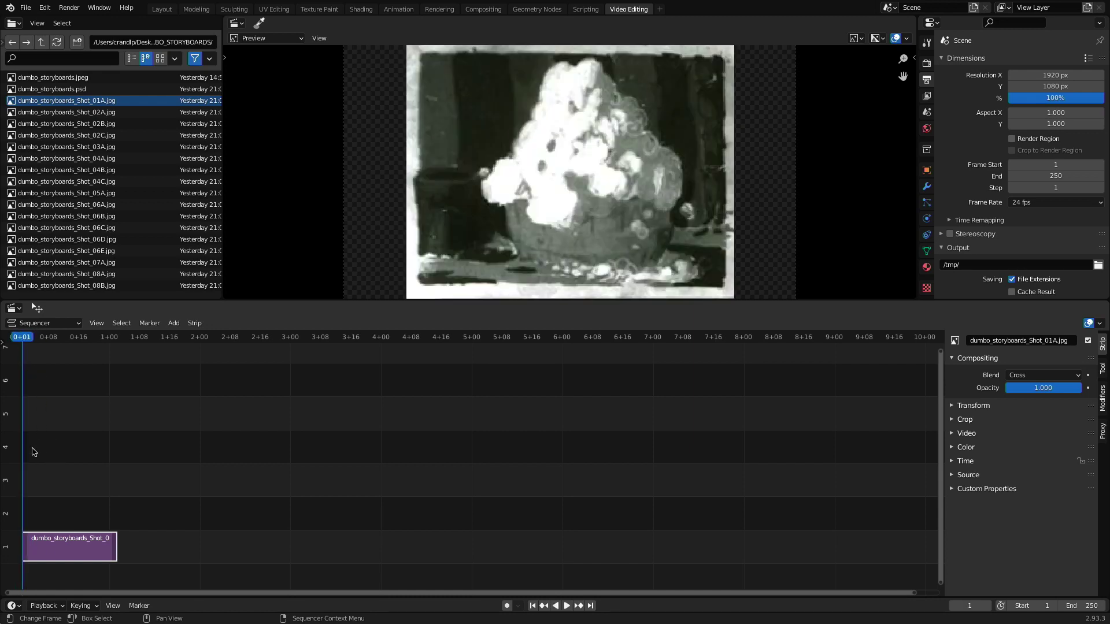
Delete the dumbo_storyboards_Shot_01A.jpg strip from channel 1 of the sequencer
drag(69, 457, 116, 533)
key(Delete)
Place the playhead at frame 102 (4+06) and add dumbo_storyboards_Shot_01A.jpg there as an image strip
click(238, 340)
key(space)
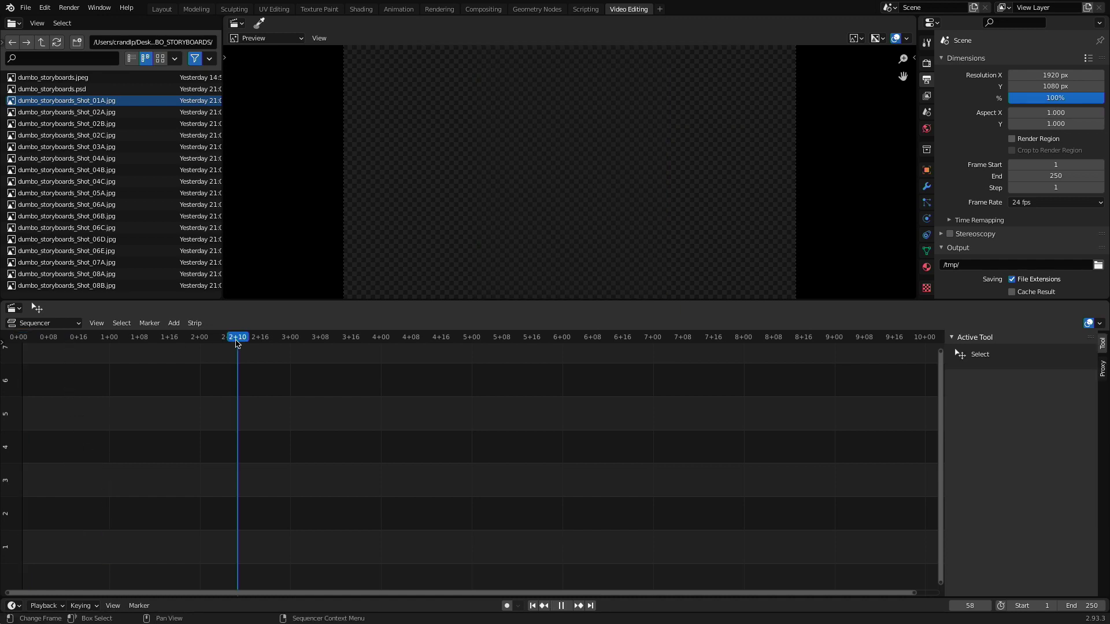
drag(237, 343, 404, 348)
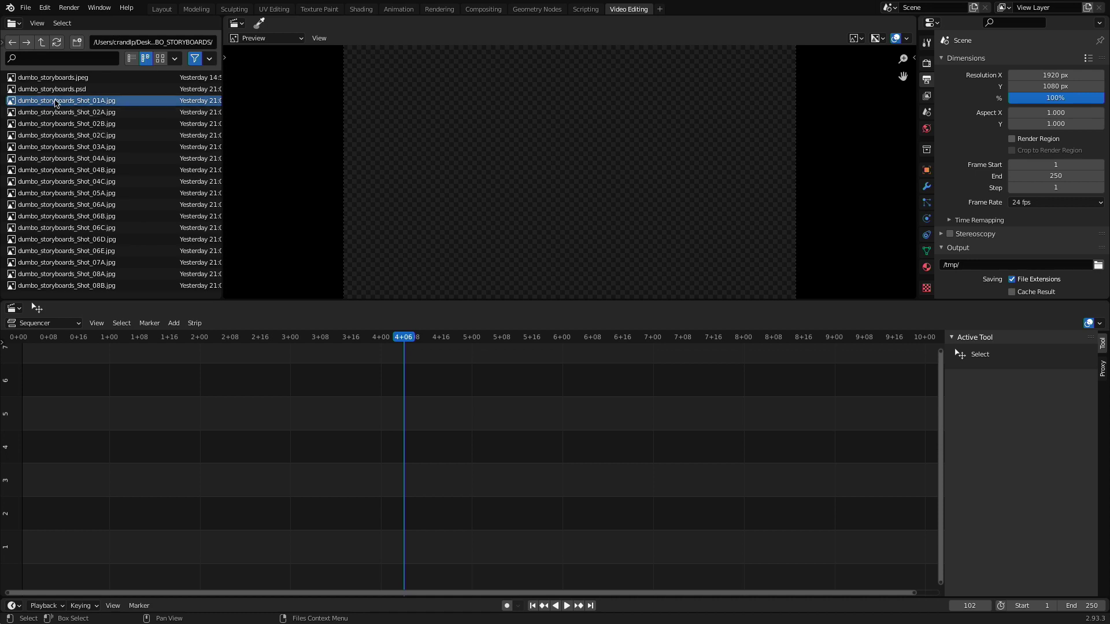
drag(56, 102, 217, 425)
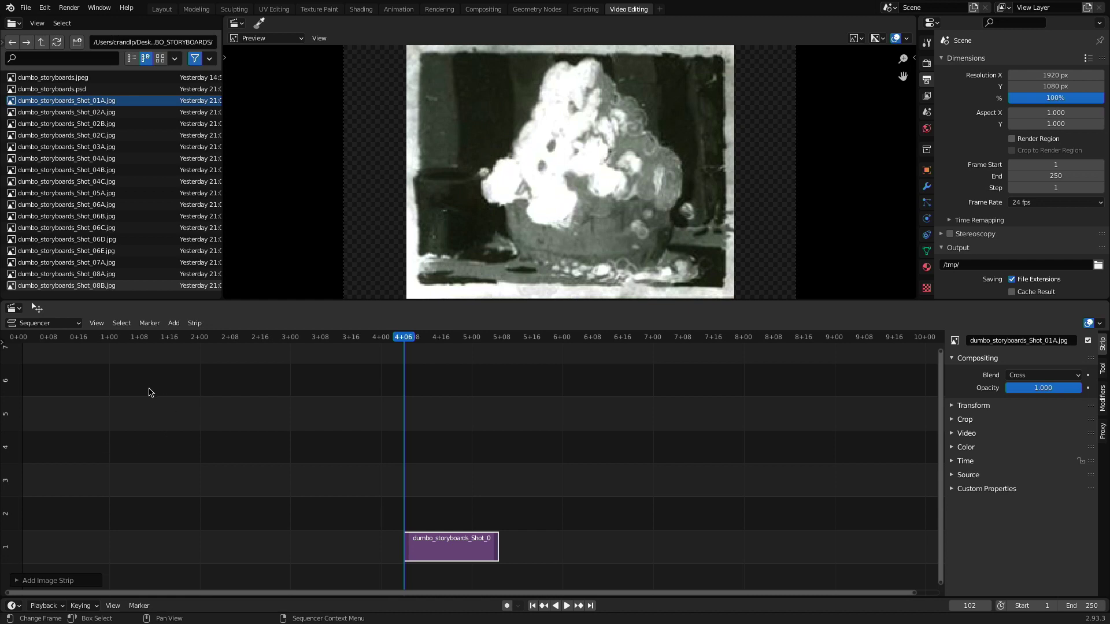
Move the Shot_01A strip up to channel 4, starting at about 5+03
scroll(200, 401, up, 1)
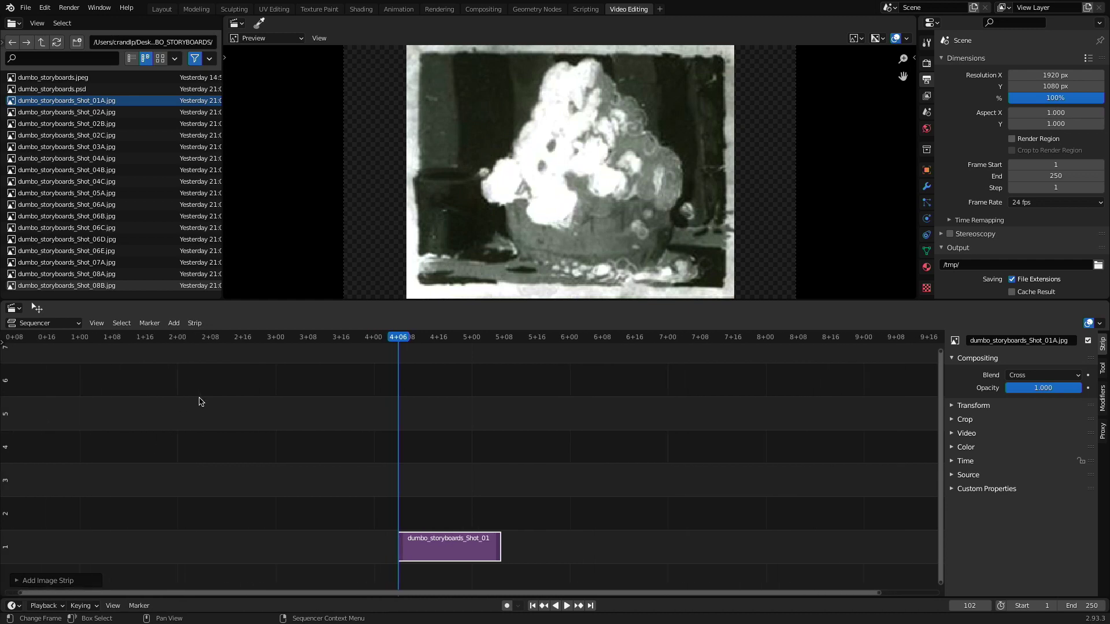
scroll(200, 402, up, 4)
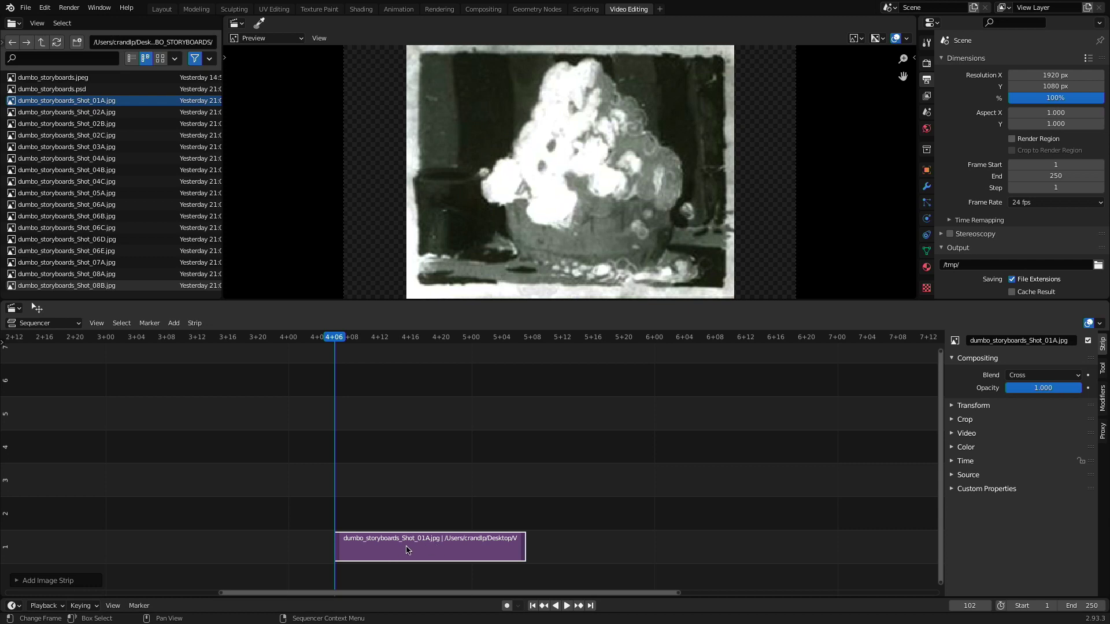
drag(409, 549, 587, 451)
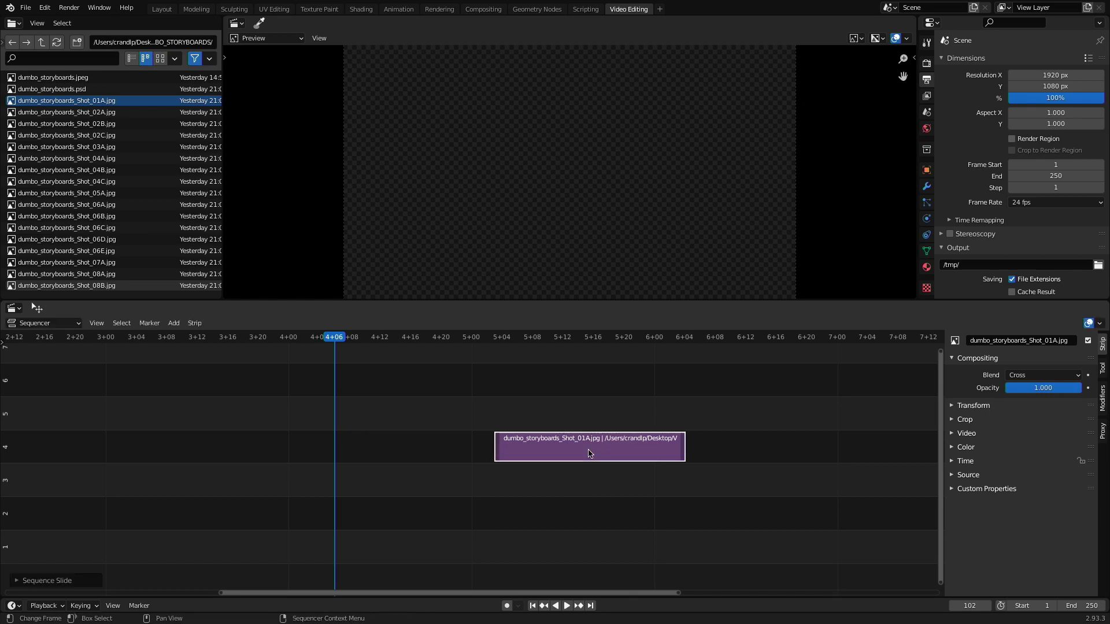
Return the playhead to frame 1 in the sequencer
scroll(326, 434, down, 1)
middle_drag(346, 450, 514, 416)
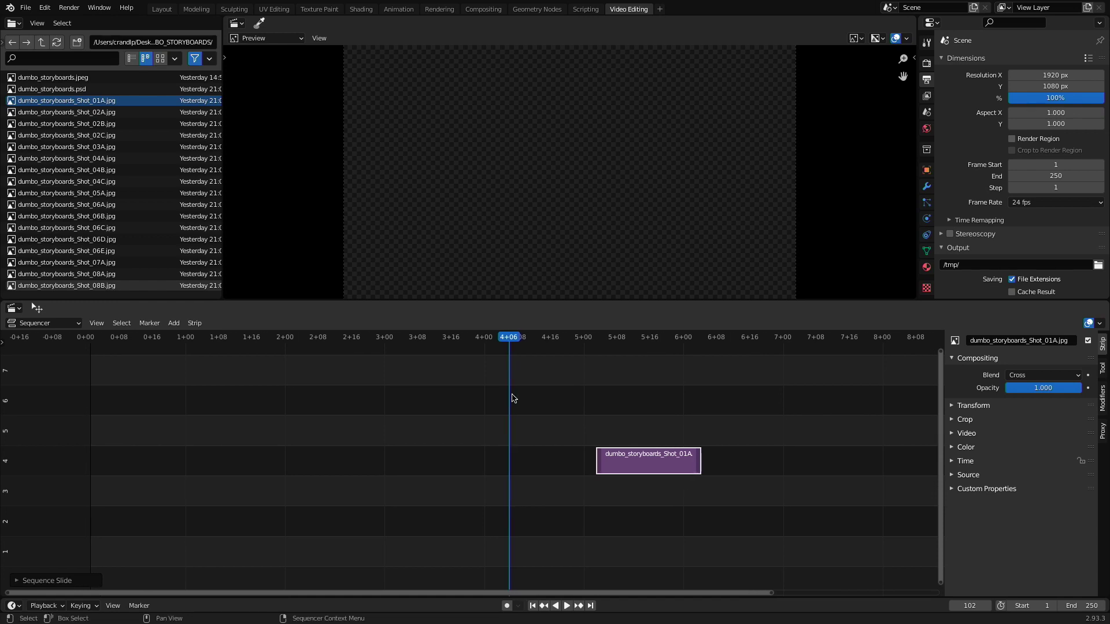
click(488, 339)
key(space)
drag(488, 343, 90, 356)
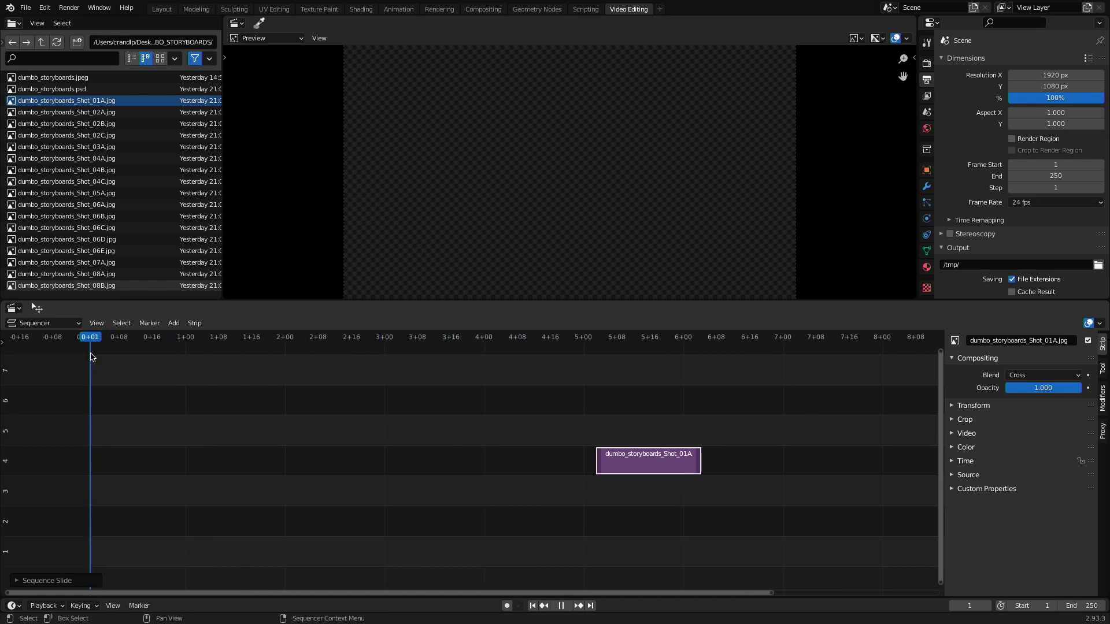
key(space)
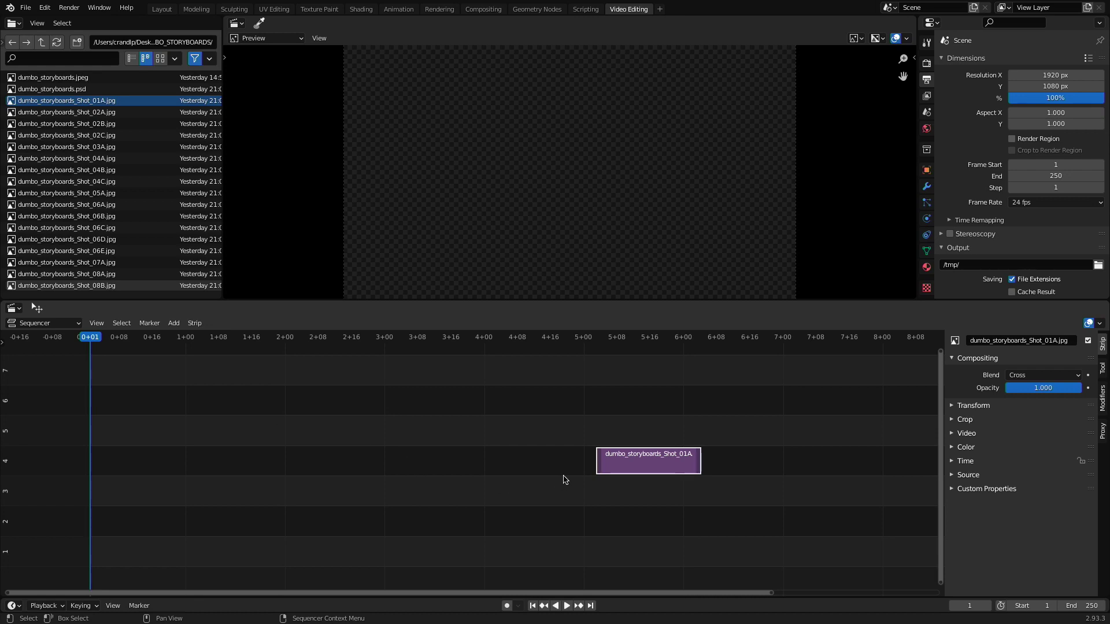
Slide the Shot_01A strip earlier along channel 4 so that it starts at frame 90
drag(650, 464, 515, 469)
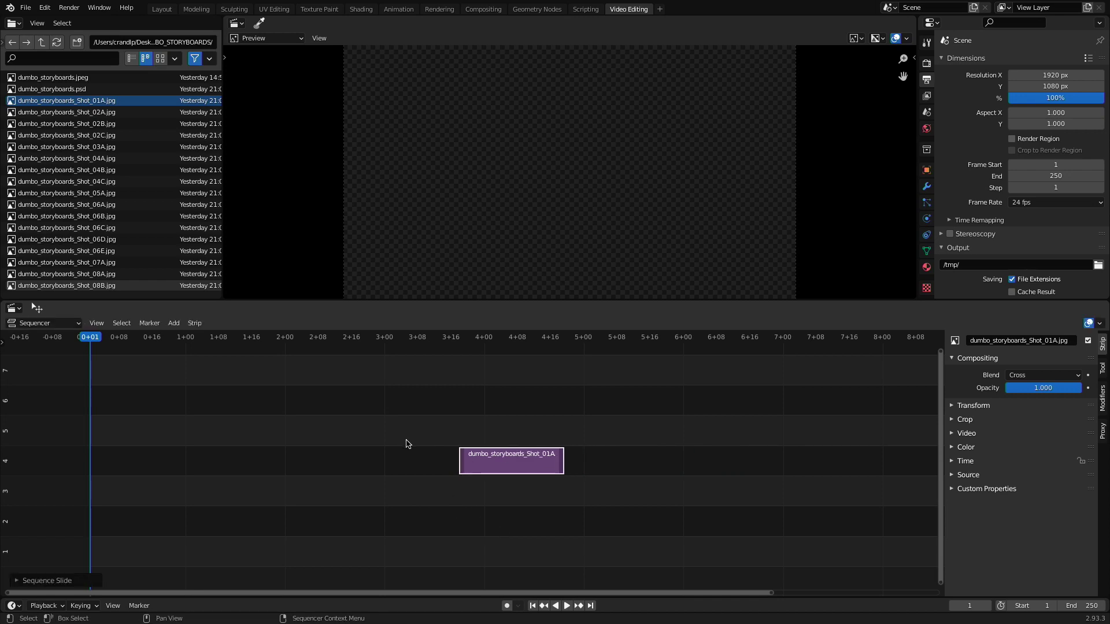
click(524, 470)
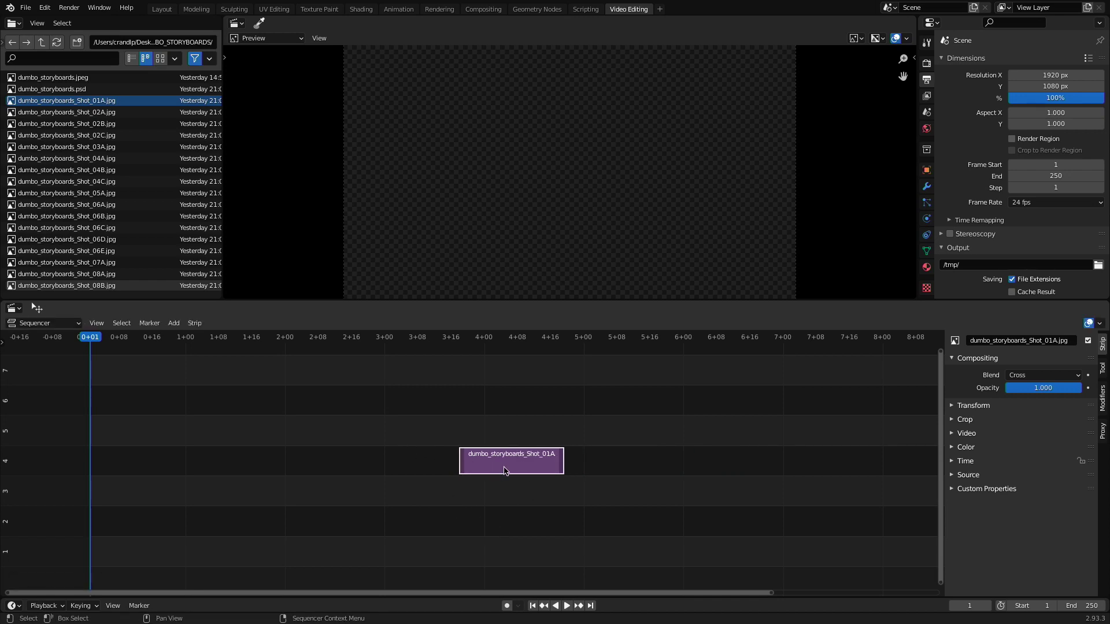
mouse_move(503, 466)
mouse_down()
mouse_move(505, 387)
mouse_move(508, 527)
mouse_move(218, 525)
mouse_move(832, 523)
mouse_move(520, 523)
mouse_move(475, 491)
mouse_move(475, 370)
mouse_move(483, 526)
mouse_move(483, 450)
mouse_move(496, 457)
mouse_up()
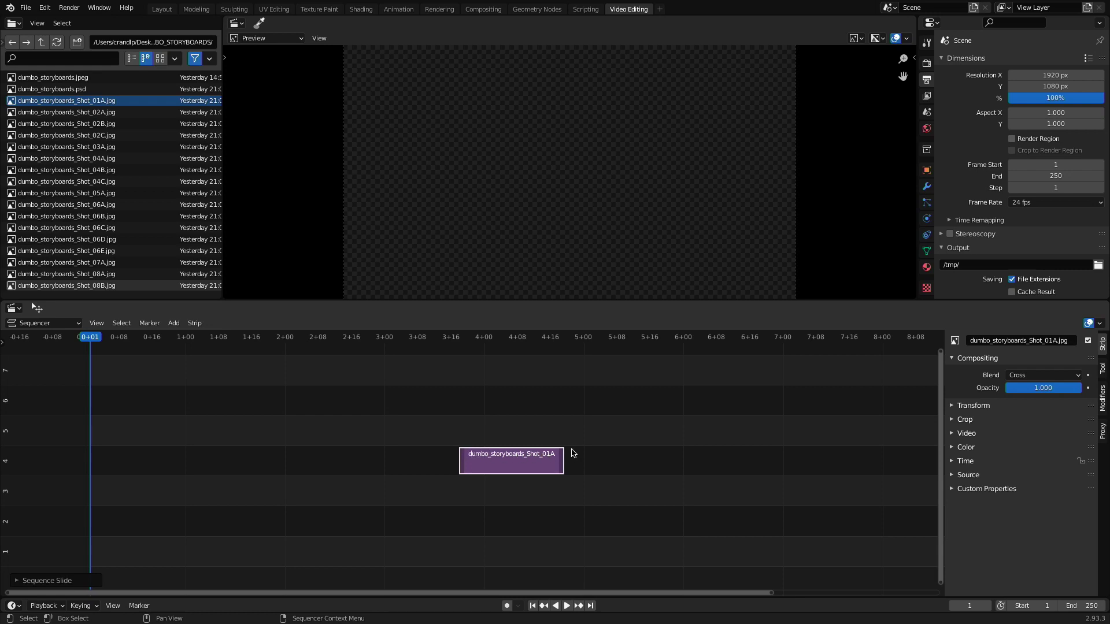
mouse_move(507, 461)
mouse_down()
mouse_move(544, 463)
mouse_move(484, 464)
mouse_move(507, 468)
mouse_move(503, 456)
mouse_up()
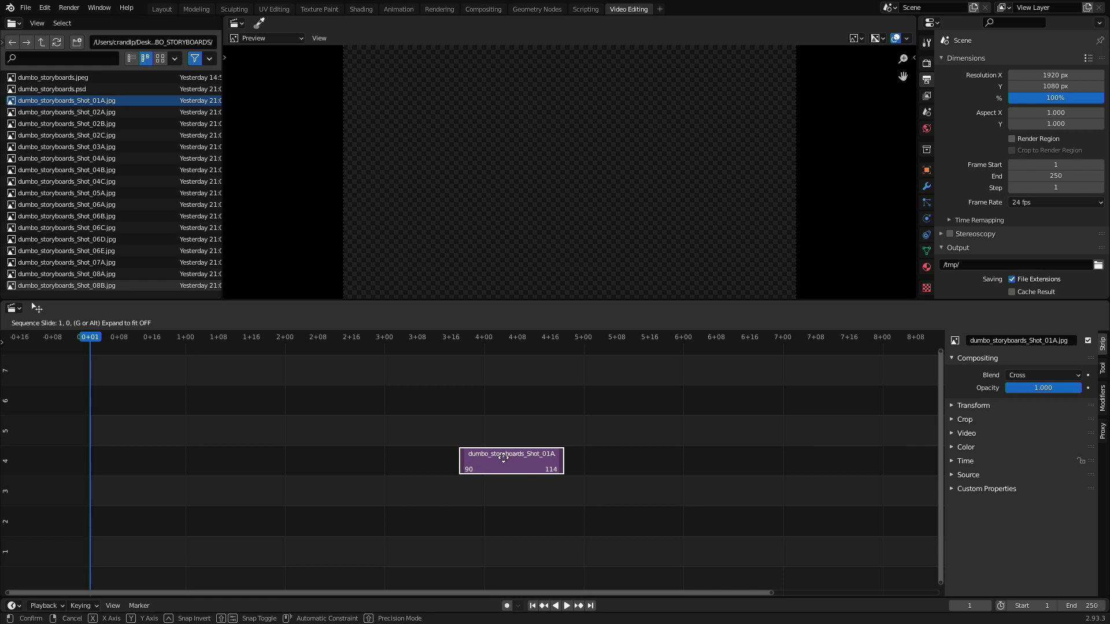
drag(503, 457, 503, 456)
click(505, 468)
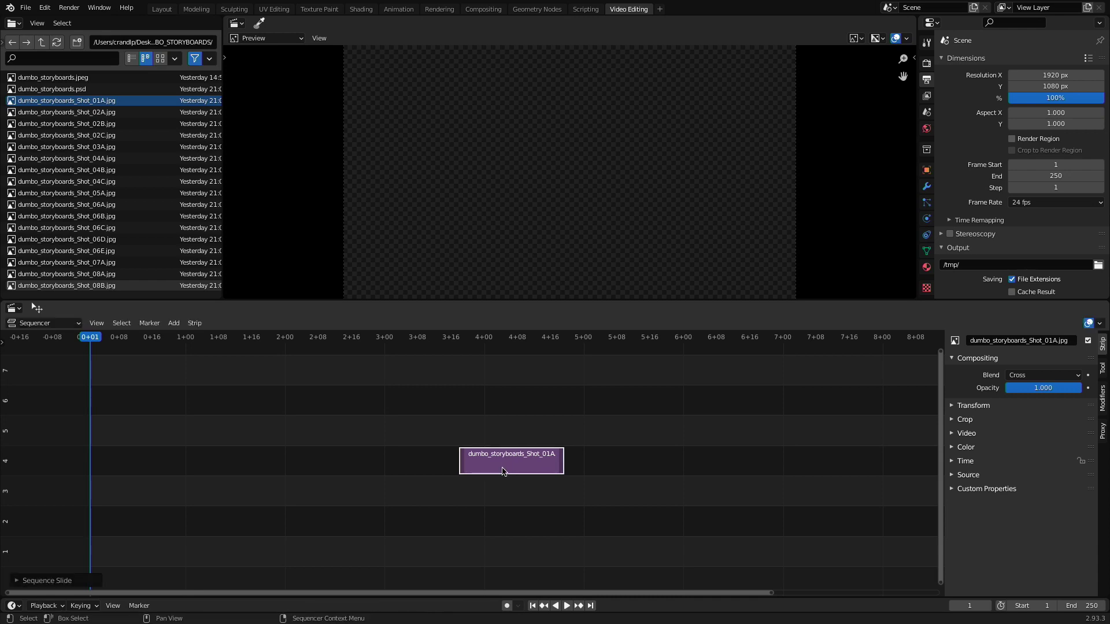
Slide the Shot_01A strip one frame later in channel 4, so that it spans frames 91 to 115
click(463, 464)
click(561, 468)
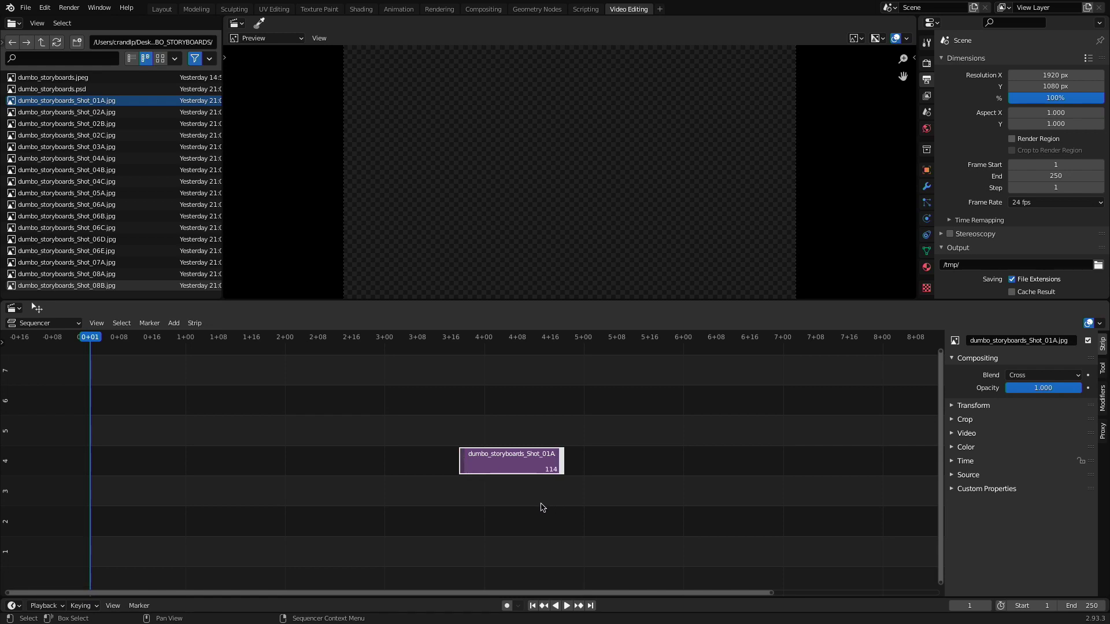
key(g)
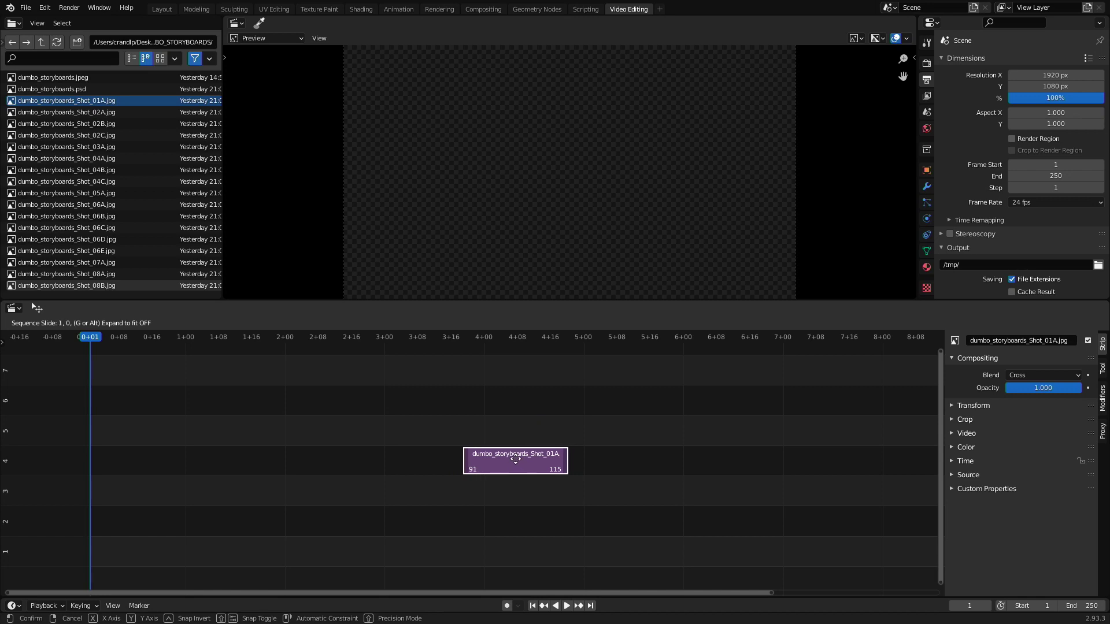
click(516, 463)
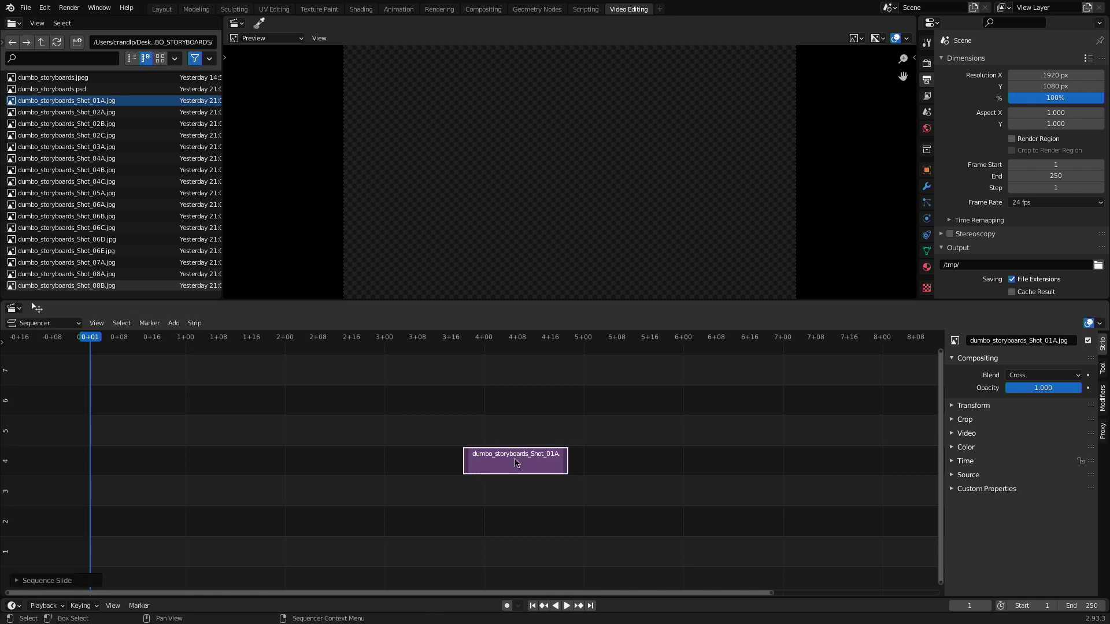
Select the Shot_01A strip's start and end handles in turn, then slide the whole strip earlier to start at frame 89
click(482, 466)
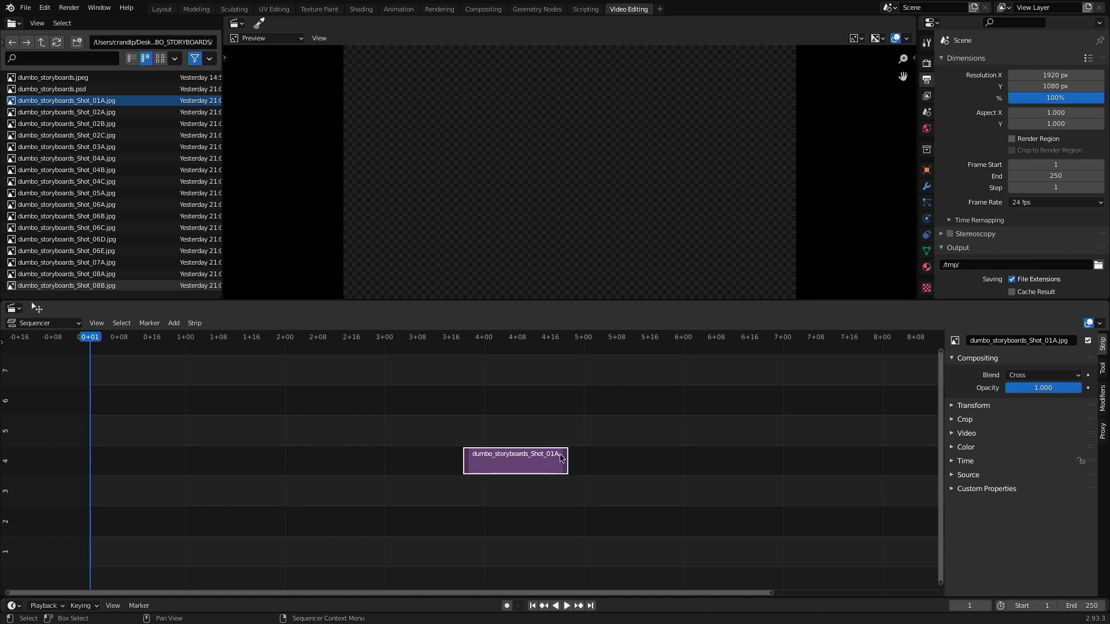
click(468, 466)
click(566, 466)
click(468, 465)
click(566, 463)
mouse_move(517, 461)
mouse_down()
mouse_move(531, 460)
mouse_move(508, 455)
mouse_up()
Extend the Shot_01A strip at both ends, its end out to frame 184 and its start back to frame 28
drag(559, 463, 854, 461)
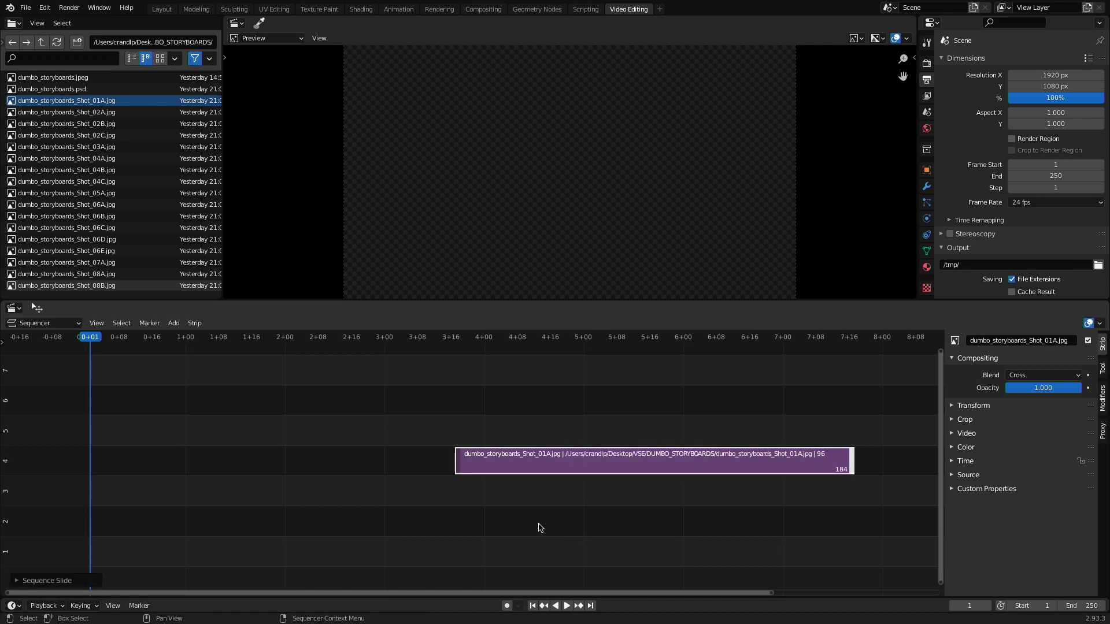
click(459, 464)
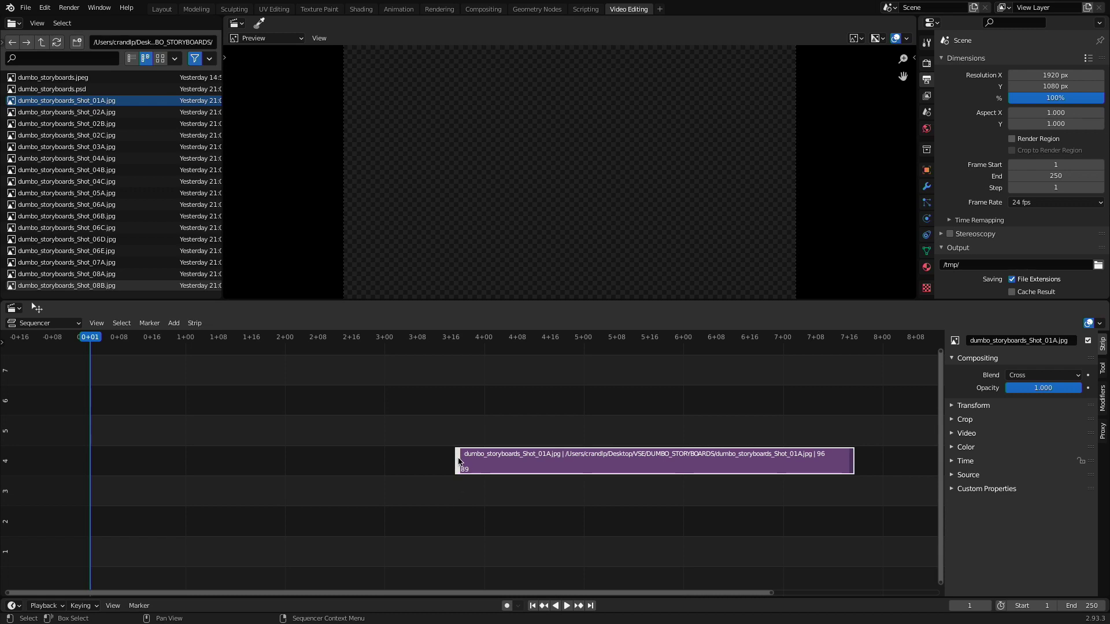
drag(459, 461, 203, 469)
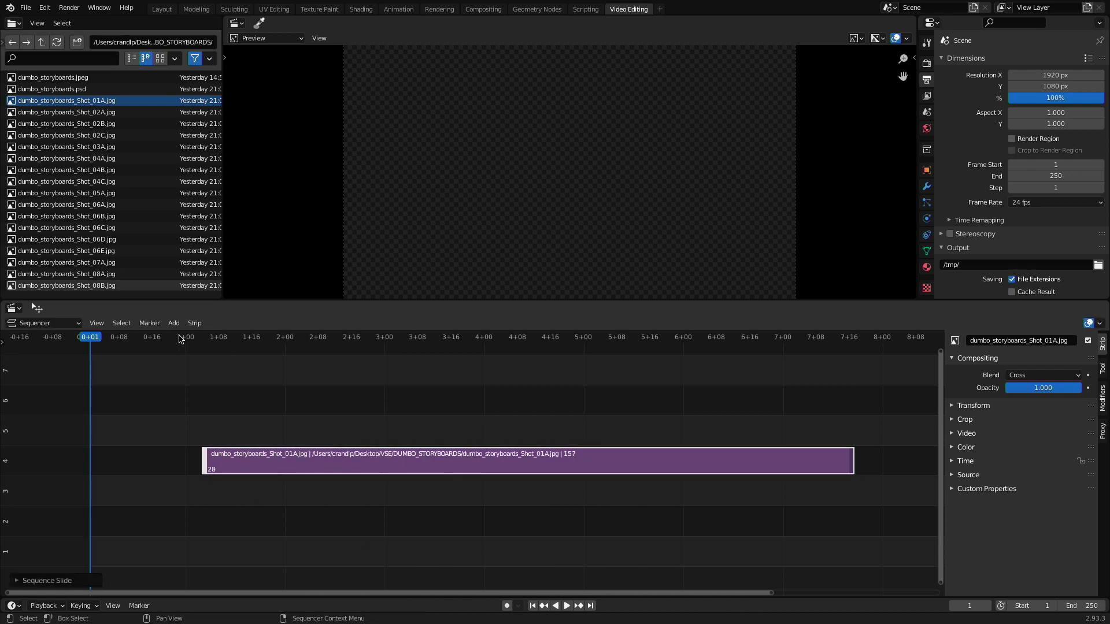
Set the playhead to frame 28 at the strip's start and play through the lengthened Shot_01A strip
drag(184, 339, 204, 342)
key(space)
key(Escape)
key(shift+space)
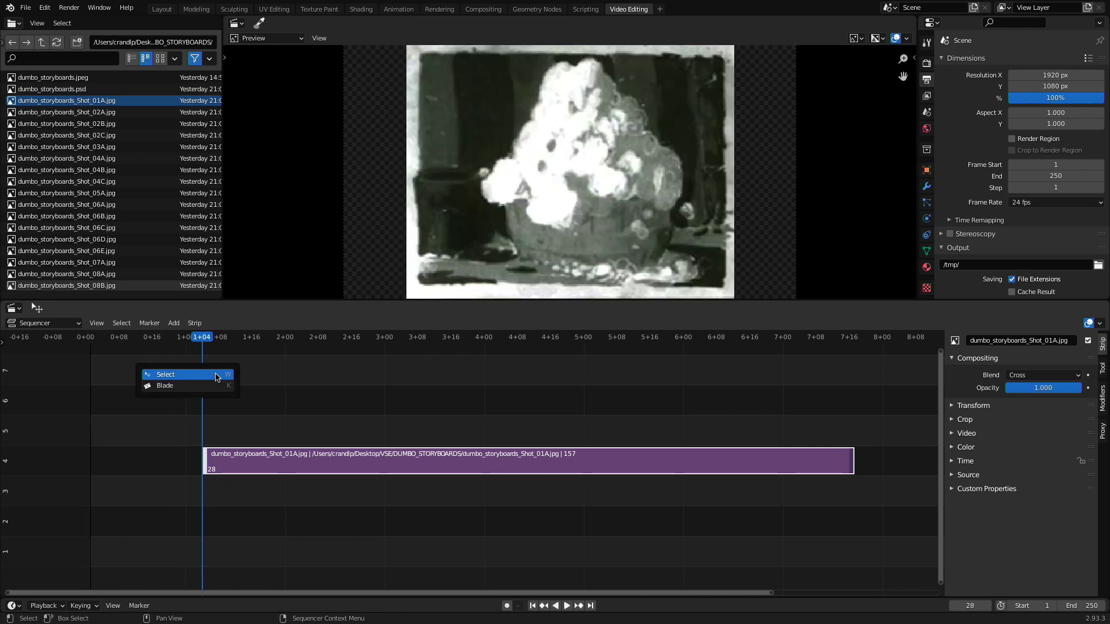
click(297, 388)
key(space)
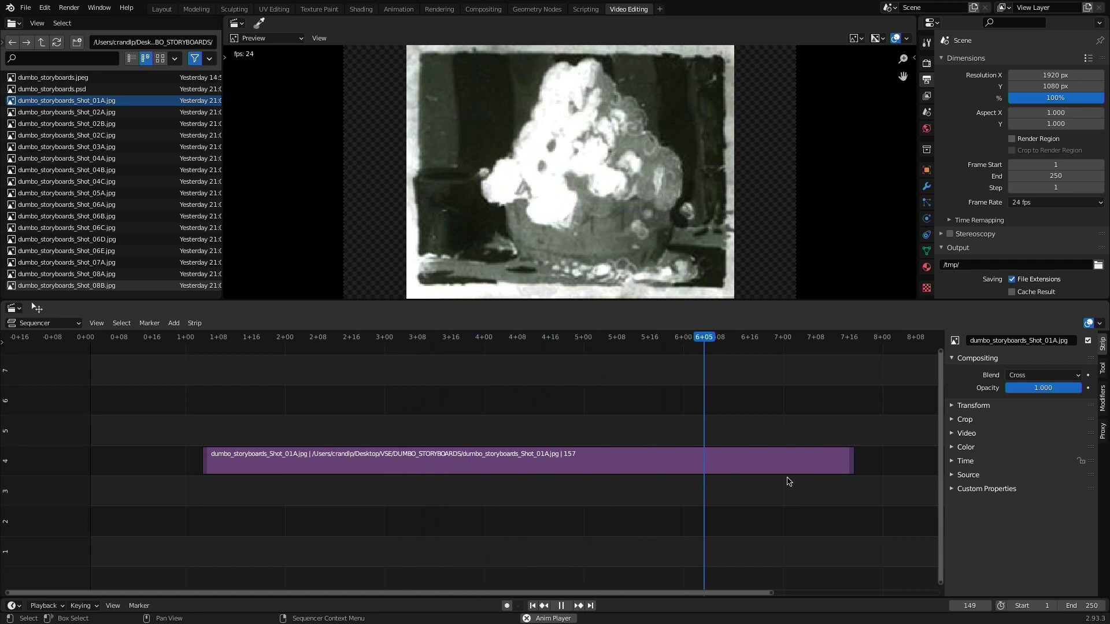
key(space)
Shorten the Shot_01A strip to end at frame 40 and play it back from its start
drag(856, 462, 253, 469)
drag(228, 340, 202, 337)
key(space)
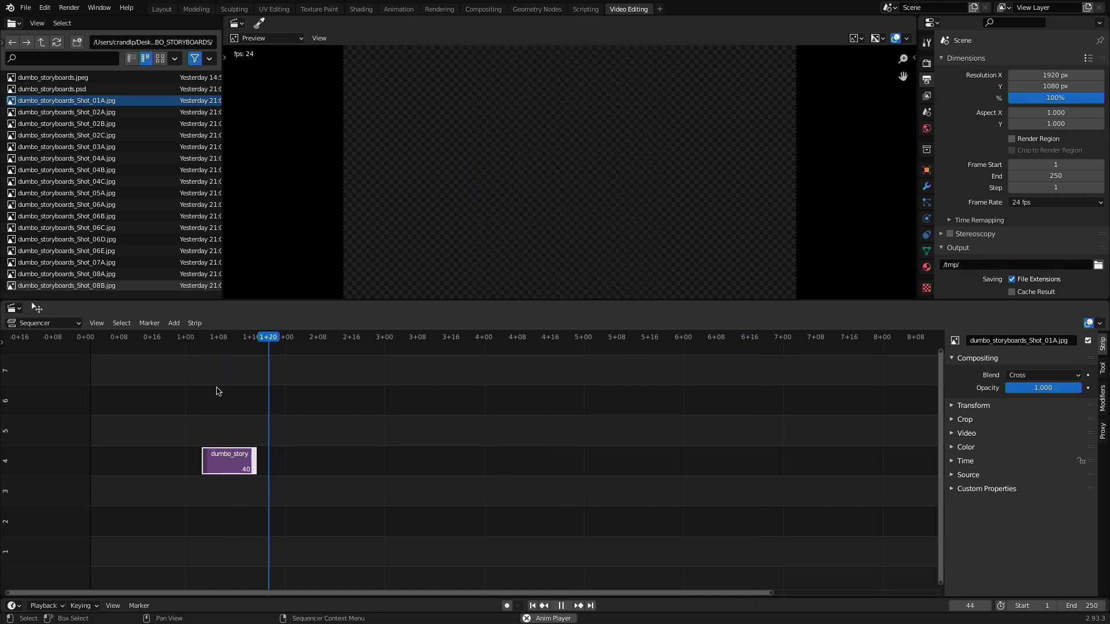
key(space)
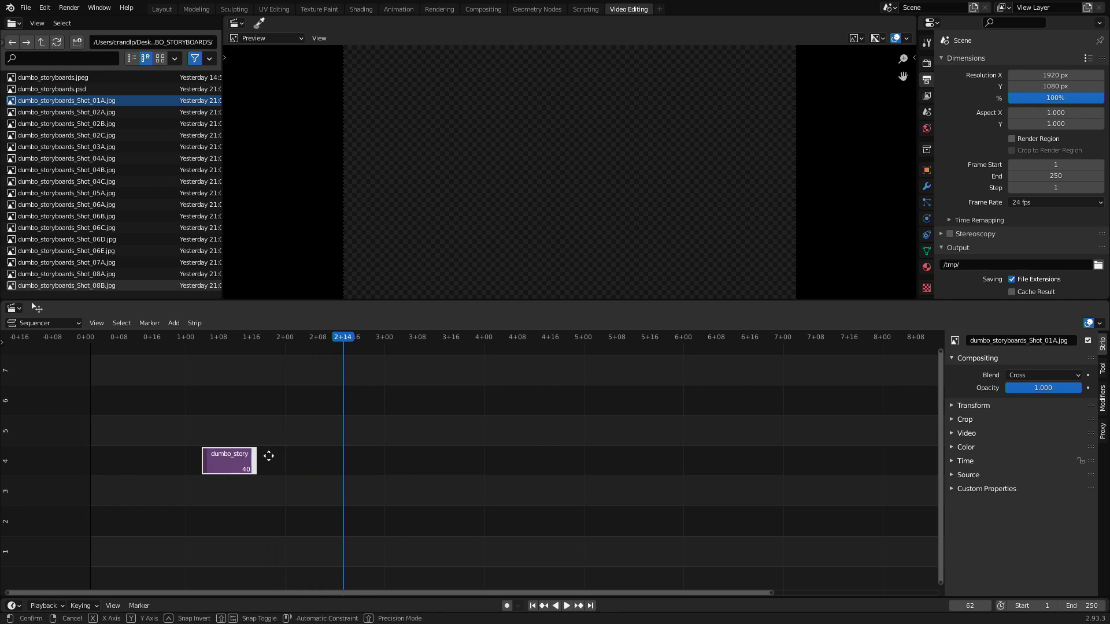
Extend the Shot_01A strip's end to frame 45, and select its start and end handles in turn
drag(255, 460, 263, 499)
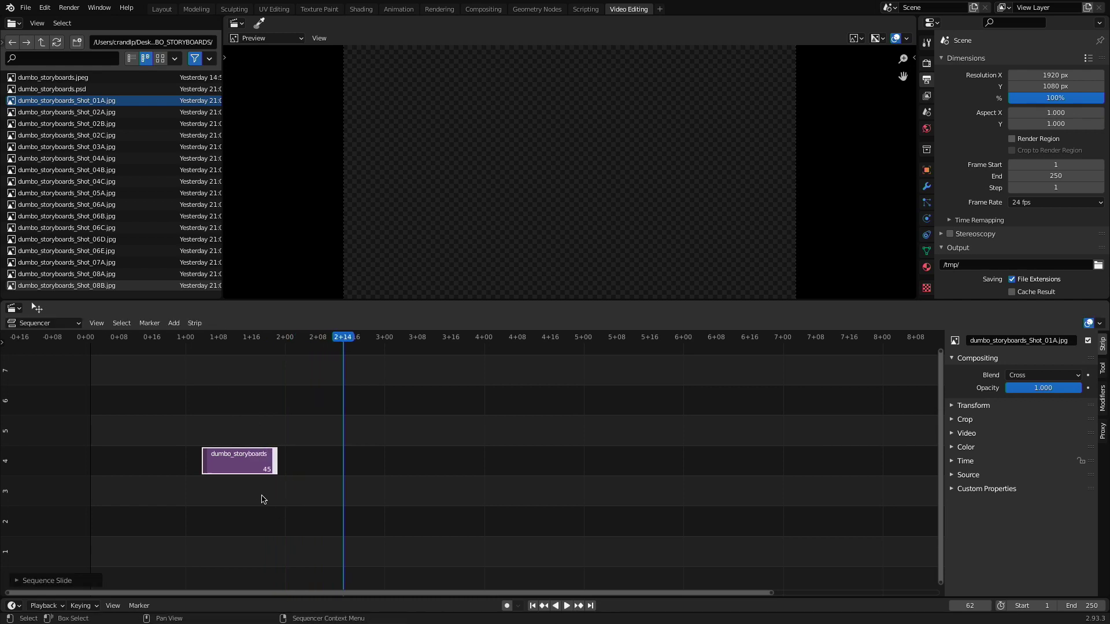
click(204, 465)
click(275, 463)
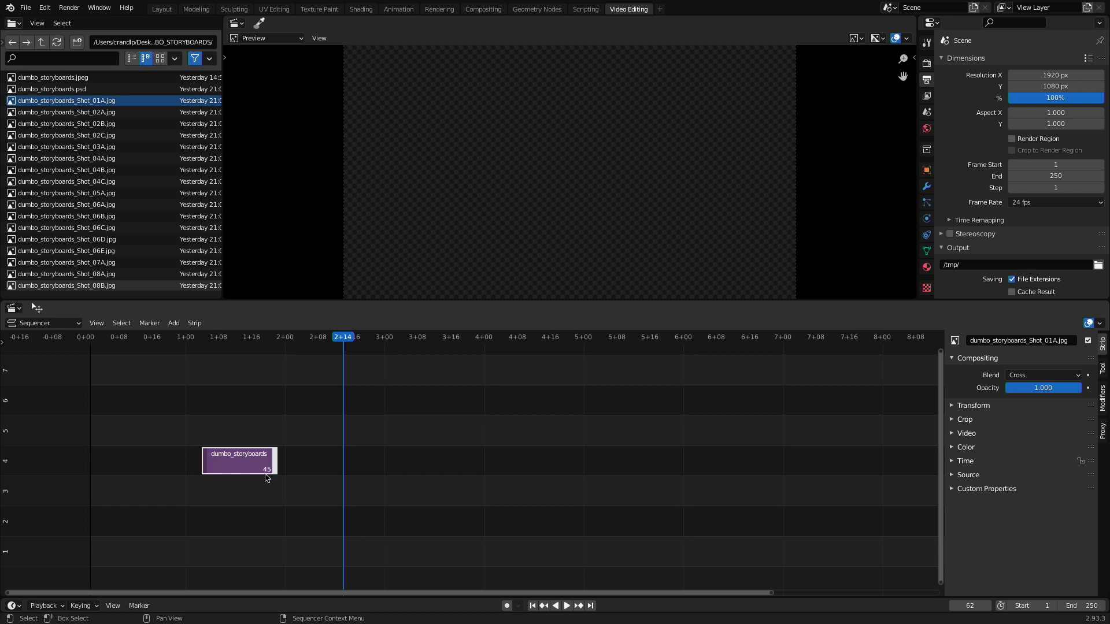
Extend the Shot_01A strip so that it starts at frame 21 and ends at frame 52
click(206, 462)
drag(207, 462, 168, 466)
drag(277, 467, 307, 468)
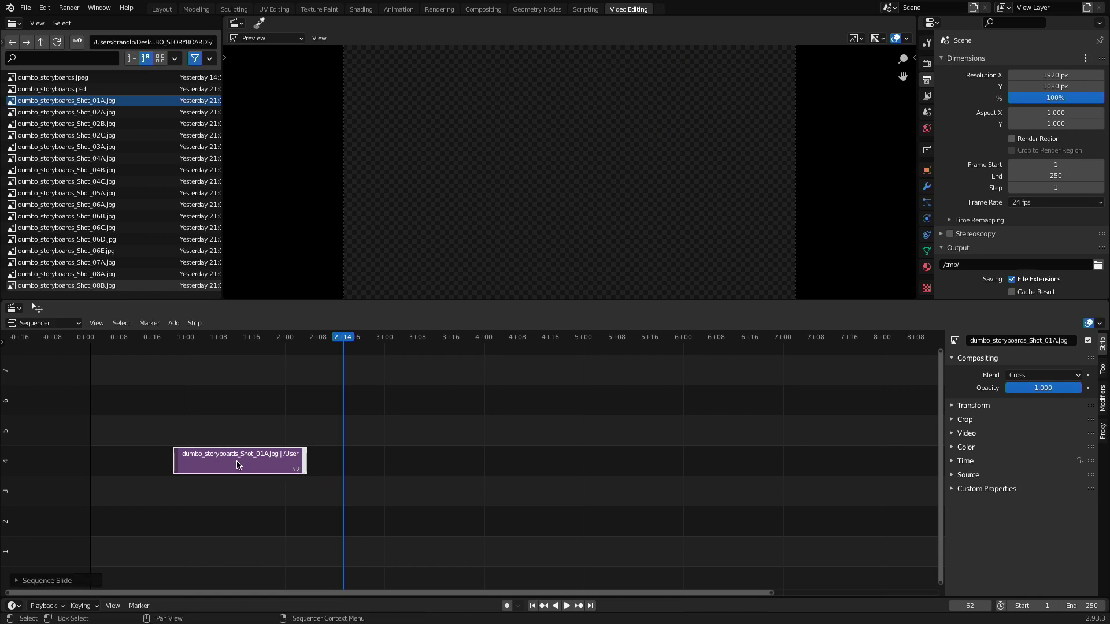
Try to move the Shot_01A strip to a lower channel with its handles selected, then cancel and reselect the whole strip
drag(228, 470, 237, 484)
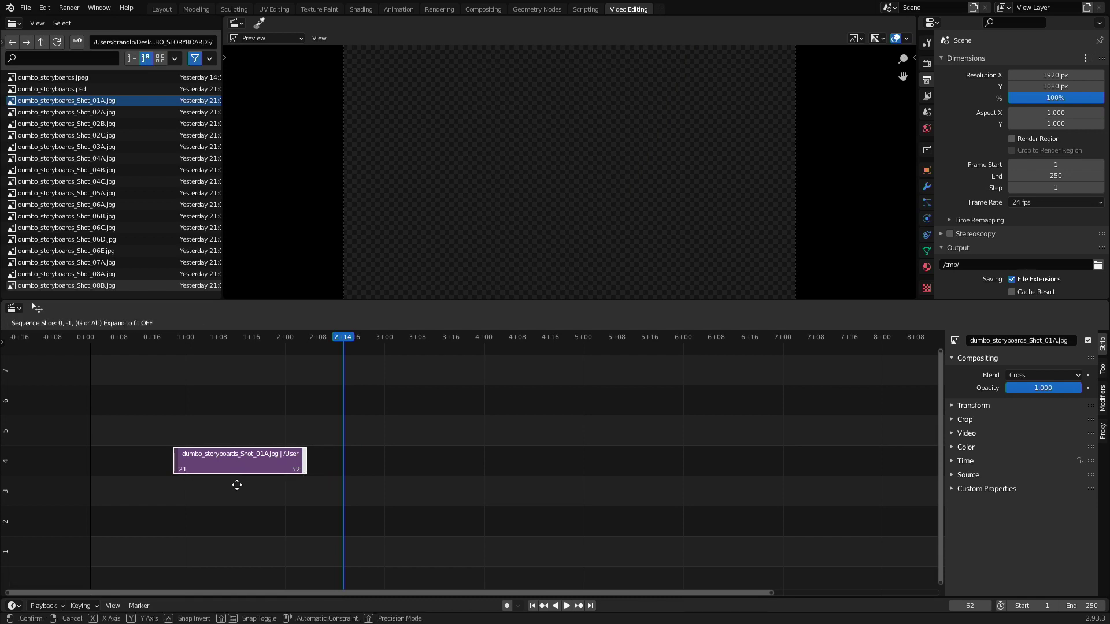
right_click(237, 564)
click(277, 501)
click(259, 463)
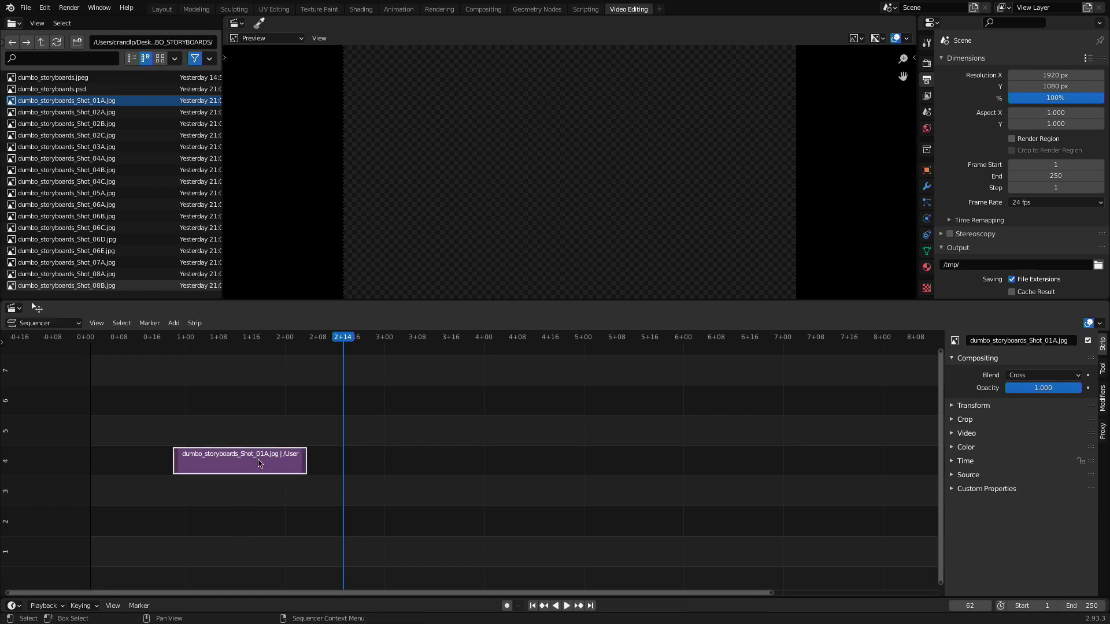
Trim the end of the Shot_01A strip to frame 51 with the Move command
click(177, 460)
click(307, 466)
key(g)
click(293, 471)
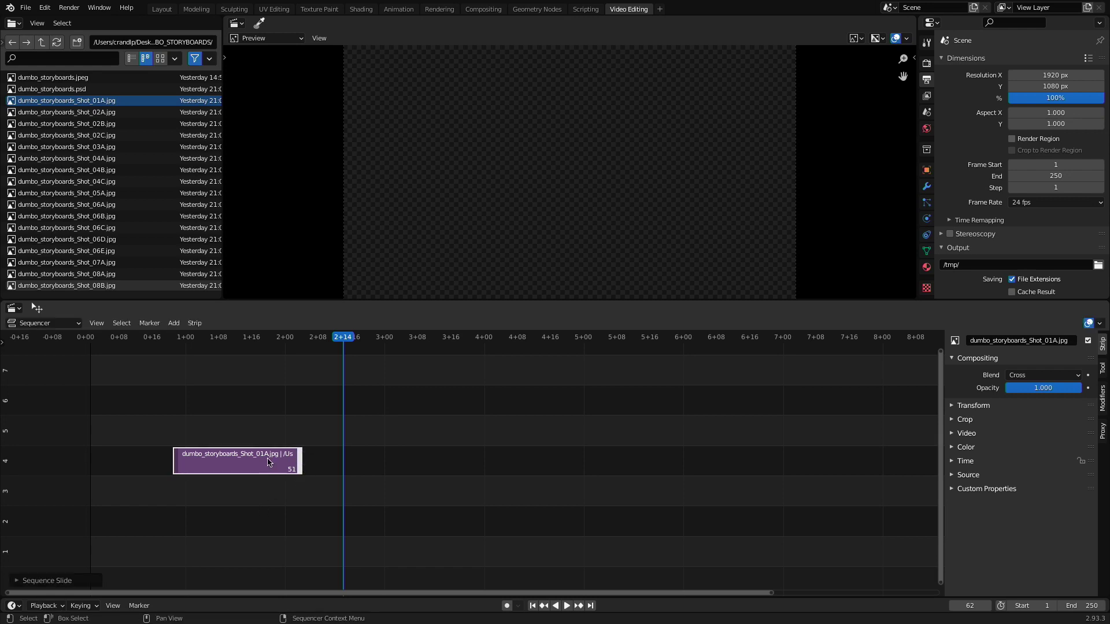
Try to move the Shot_01A strip down from channel 4 with the Move command
key(g)
click(250, 506)
click(241, 461)
key(g)
click(233, 503)
Select the whole Shot_01A strip and slide it along channel 4 so that it starts at frame 81
click(290, 495)
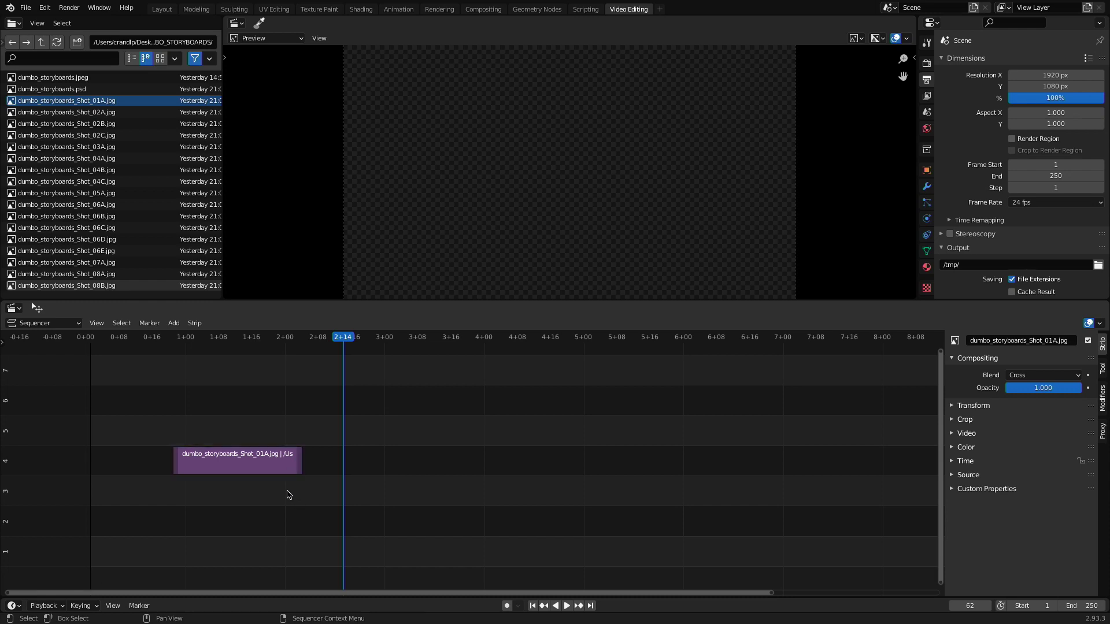
click(236, 473)
drag(225, 459, 480, 452)
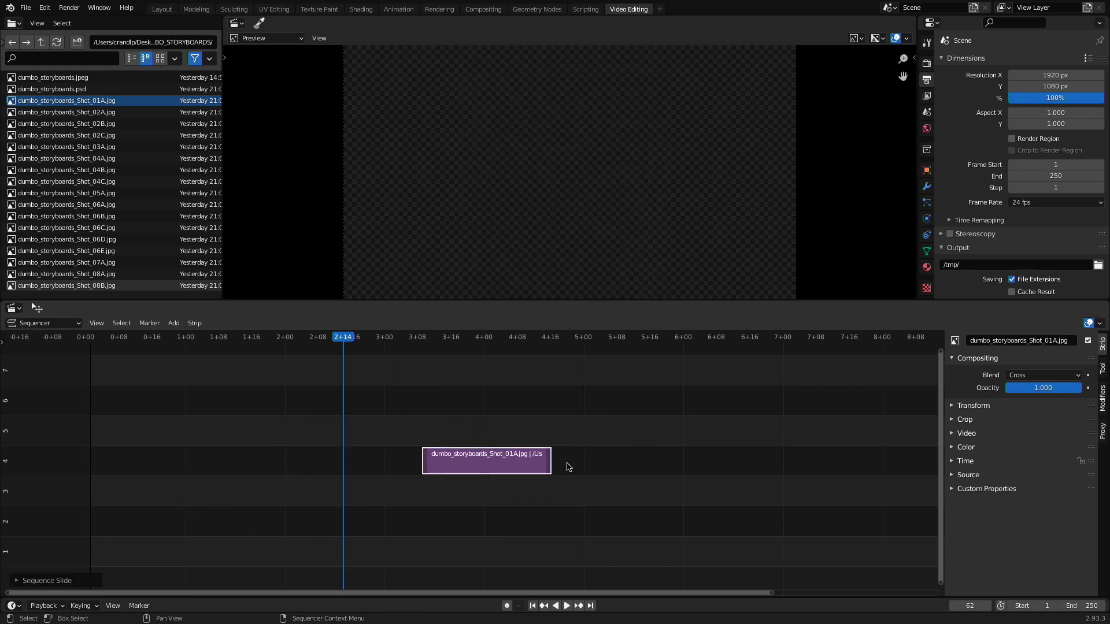
Trim the start of the Shot_01A strip to frame 84
click(424, 472)
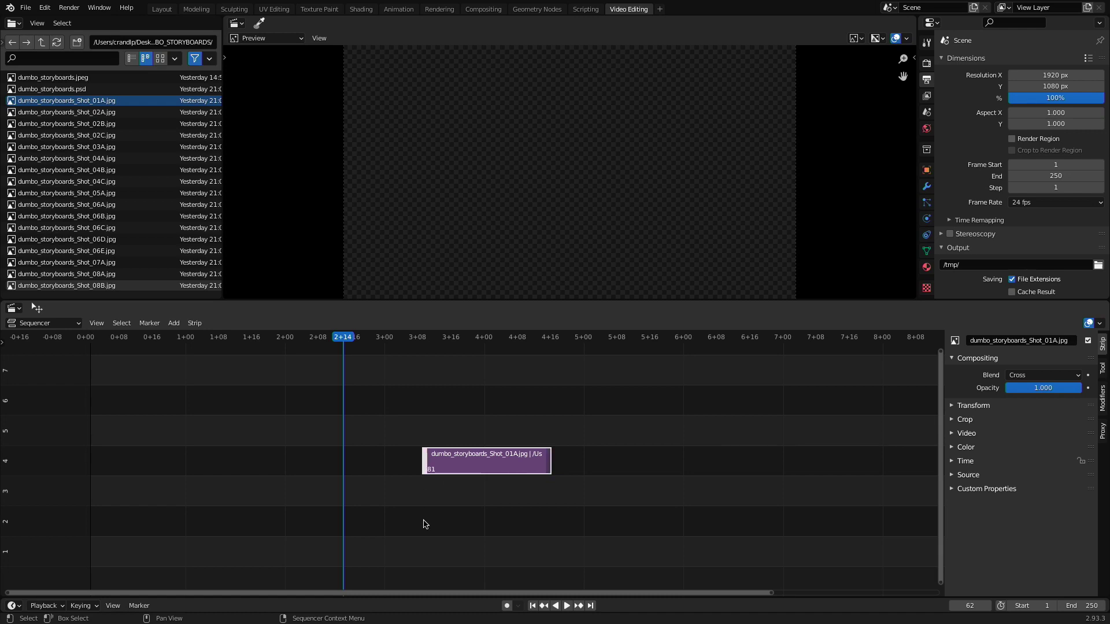
click(550, 469)
click(426, 467)
key(g)
click(498, 470)
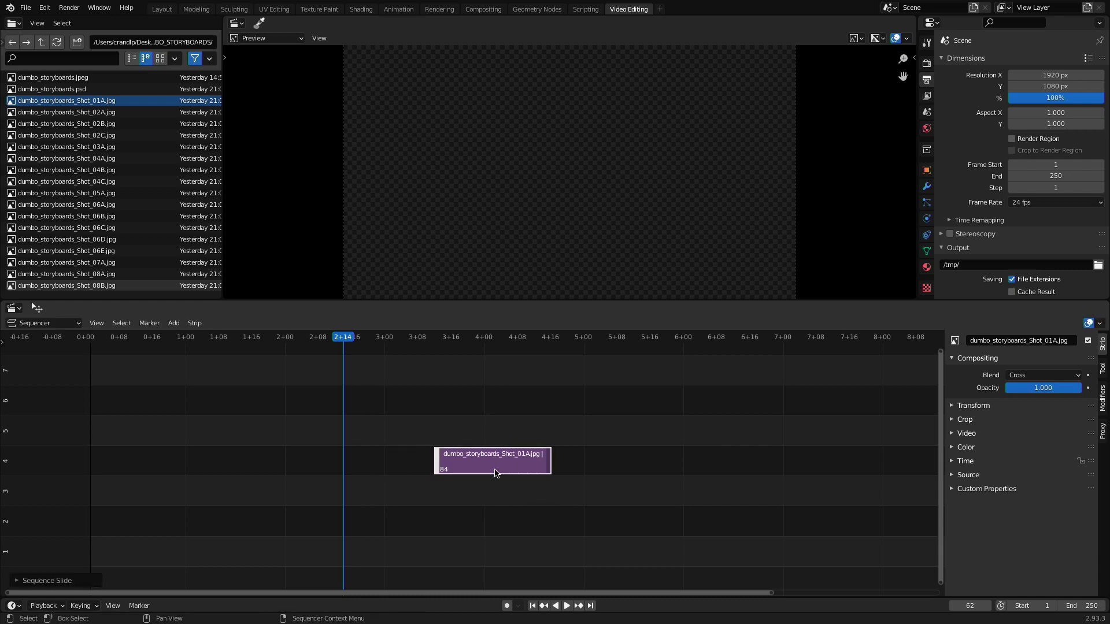
Select the whole Shot_01A strip and move it to channel 1, starting at frame 1
click(490, 421)
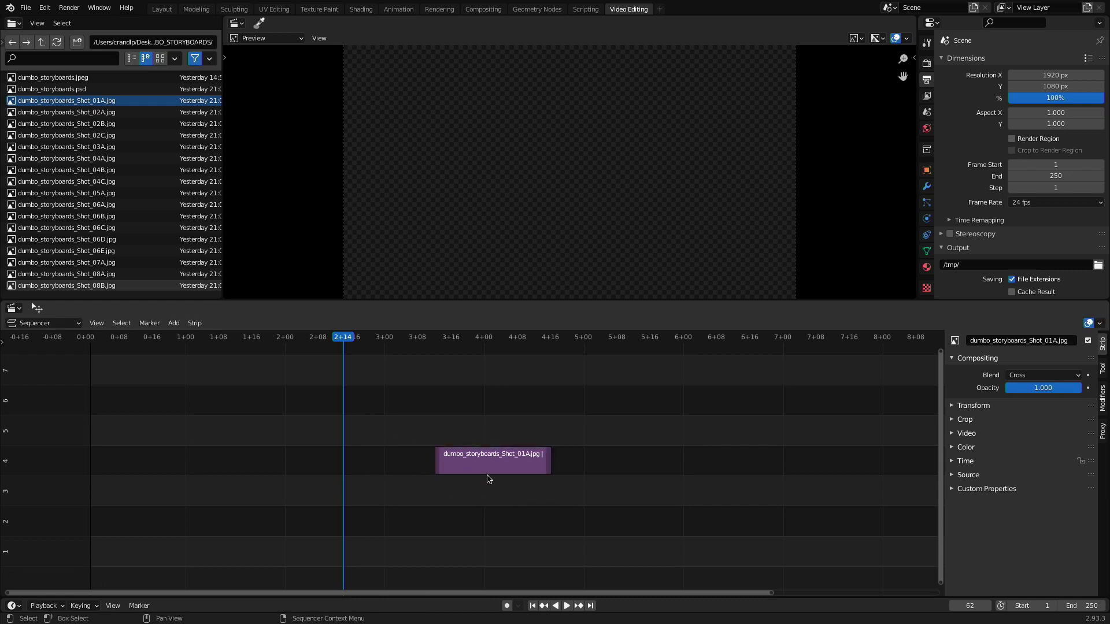
click(489, 463)
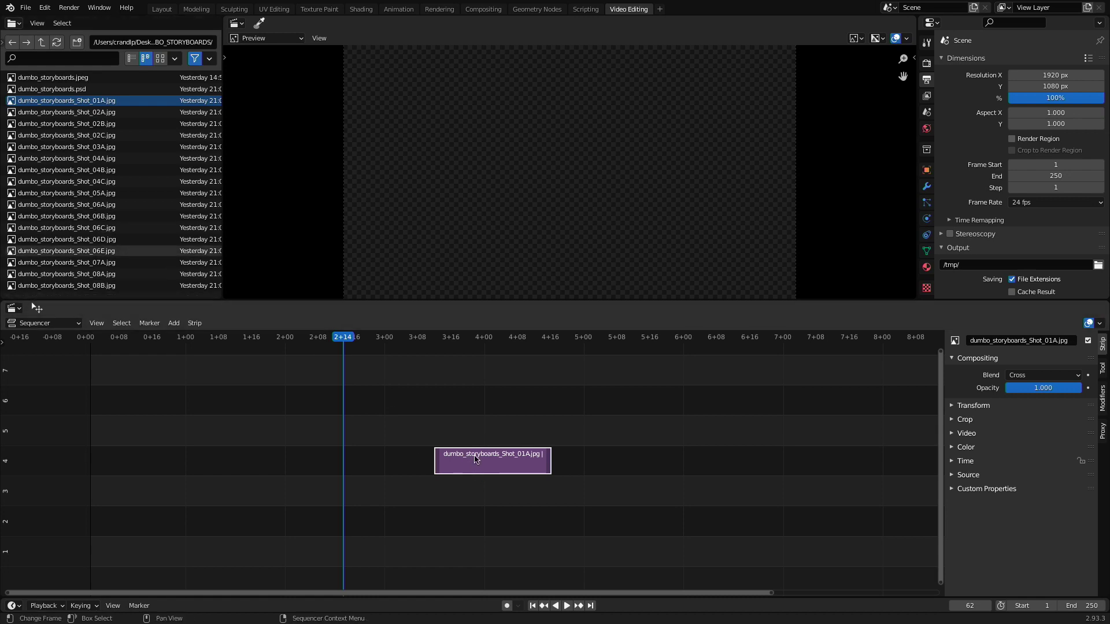
drag(475, 459, 130, 548)
Return the playhead to frame 1 at the start of the Shot_01A strip
click(91, 341)
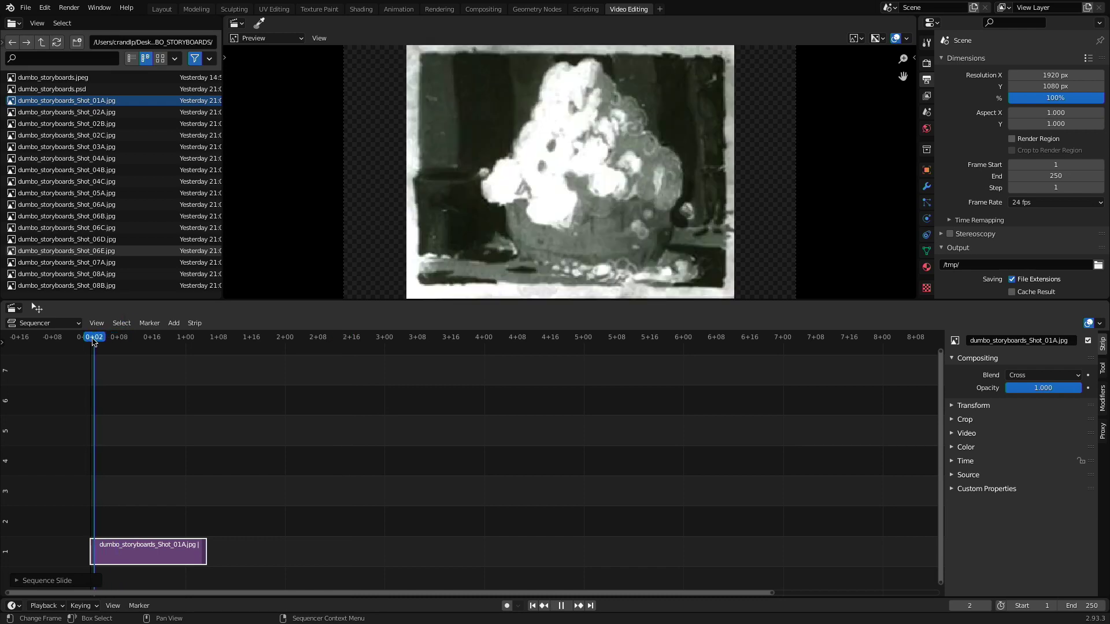
key(space)
key(space)
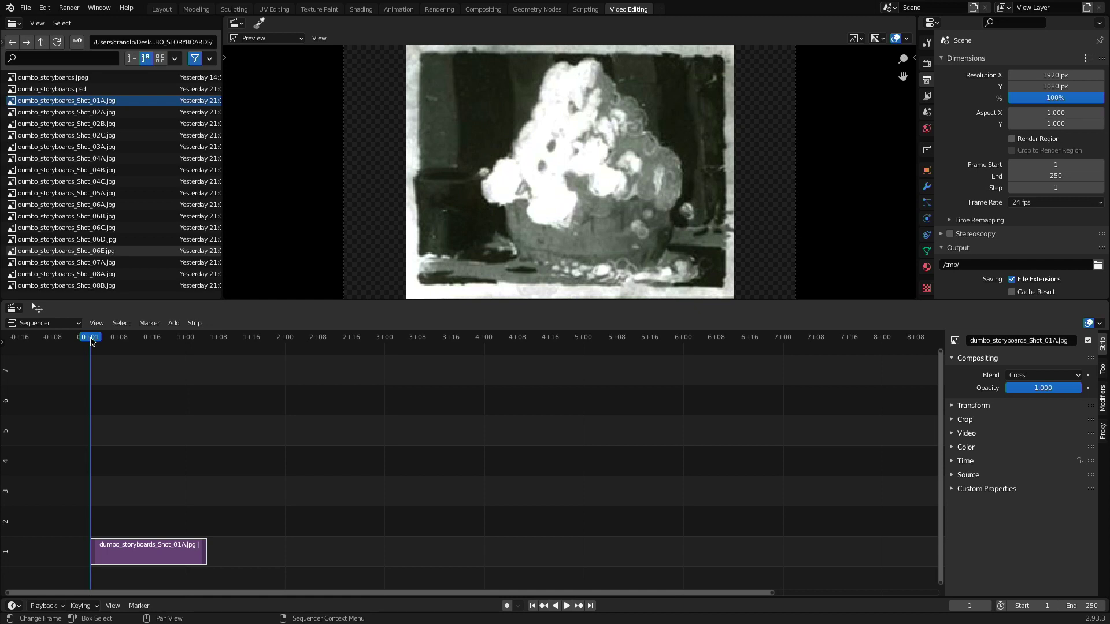
mouse_move(91, 341)
mouse_down()
mouse_move(159, 347)
mouse_move(96, 349)
mouse_up()
Try adding dumbo_storyboards_Shot_02A.jpg as an image strip at frame 1, and undo the addition
click(102, 113)
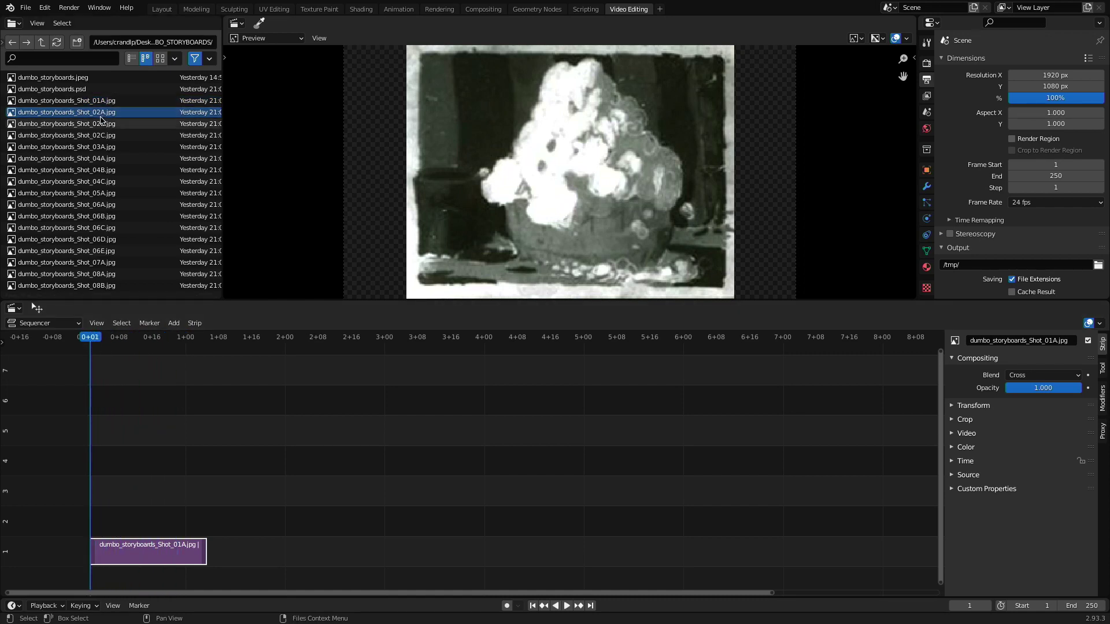
drag(11, 113, 238, 407)
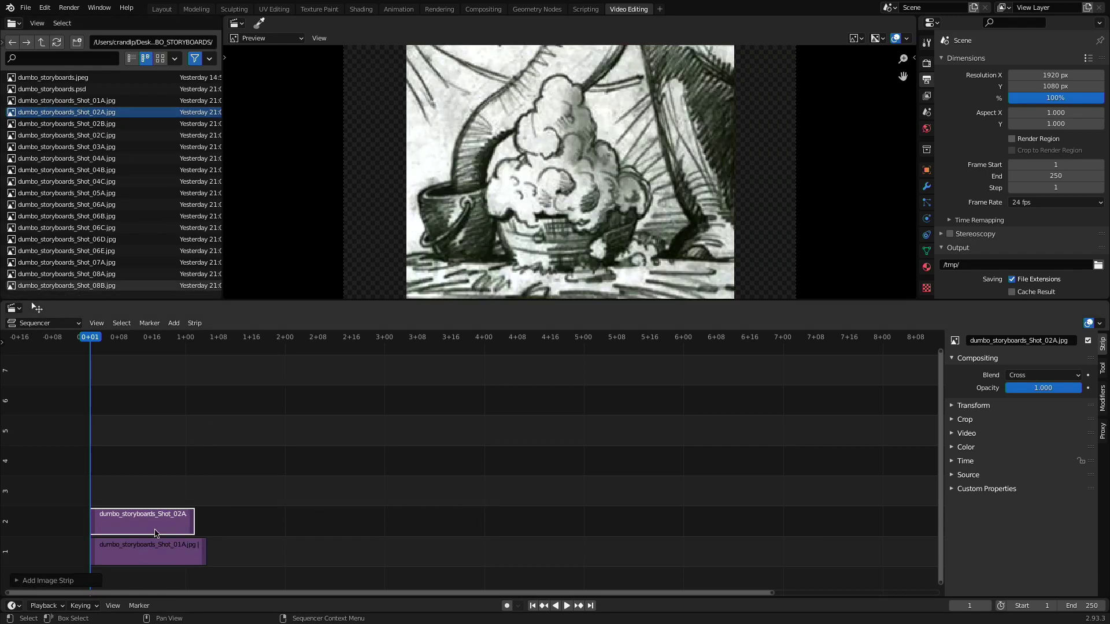
key(ctrl+z)
Advance the playhead to 1+05 at the end of Shot_01A and add dumbo_storyboards_Shot_02A.jpg there in channel 1
key(space)
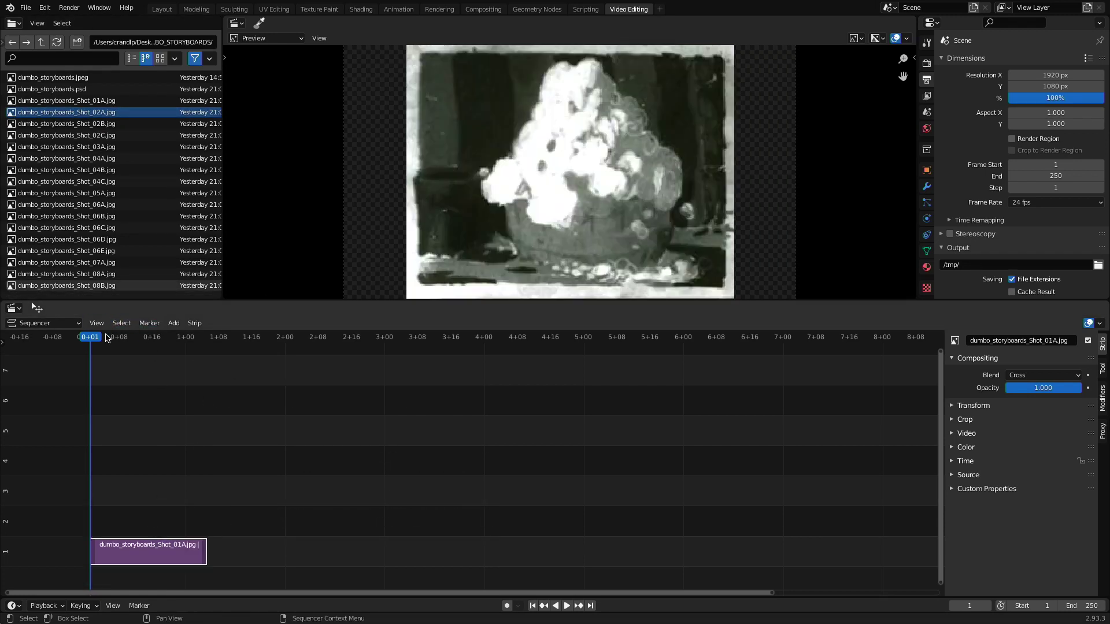
key(space)
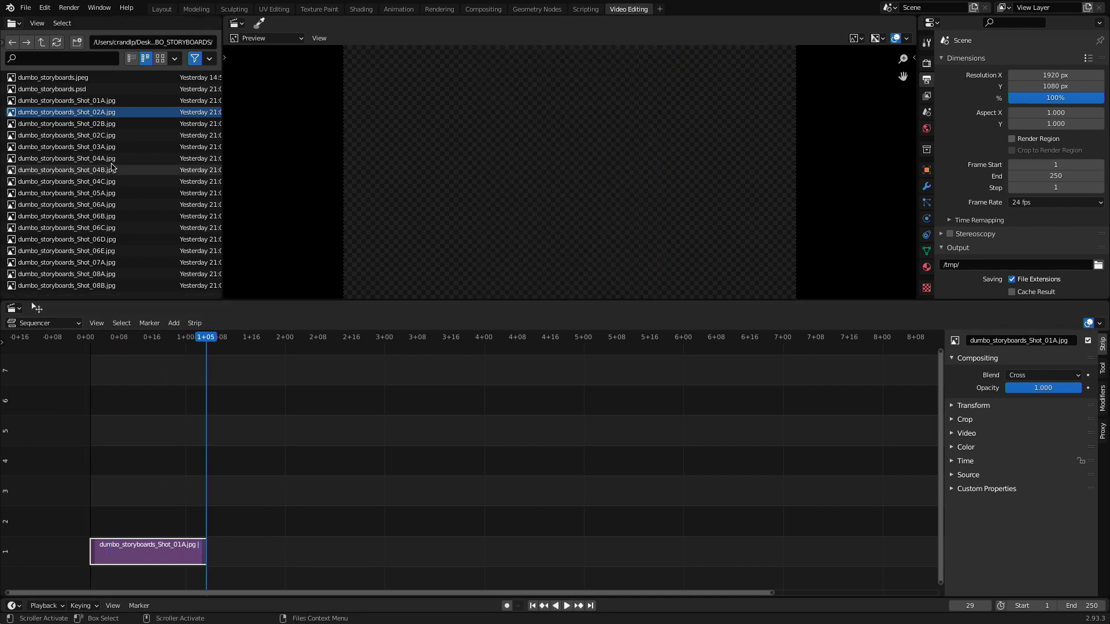
drag(13, 114, 355, 405)
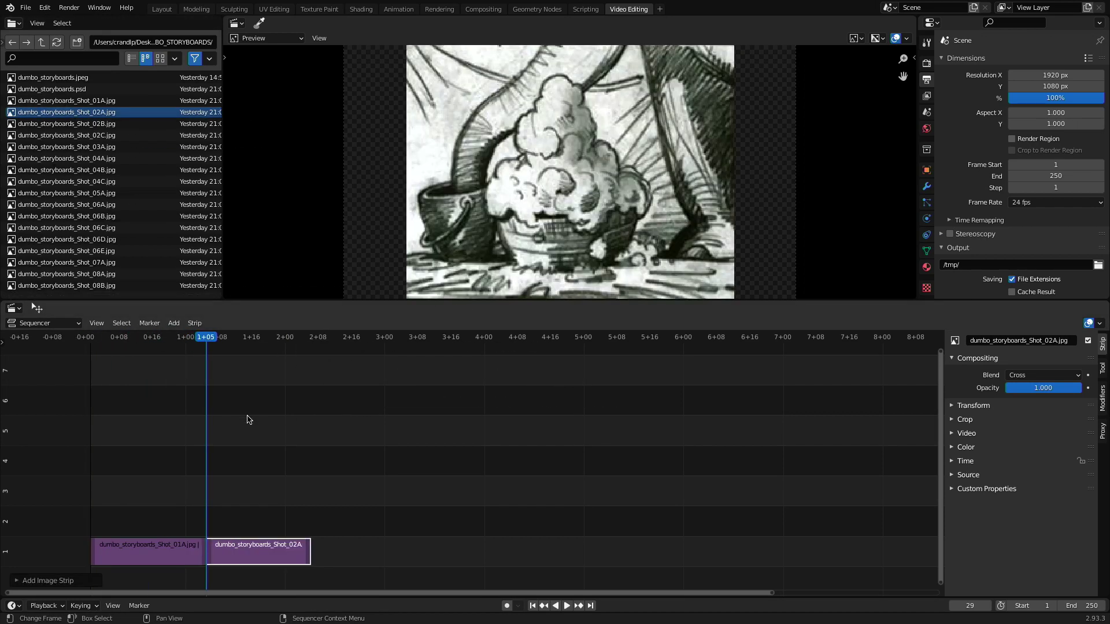
Set the playhead to 2+06 at the end of Shot_02A and add dumbo_storyboards_Shot_02B.jpg there in channel 2
drag(227, 357, 310, 363)
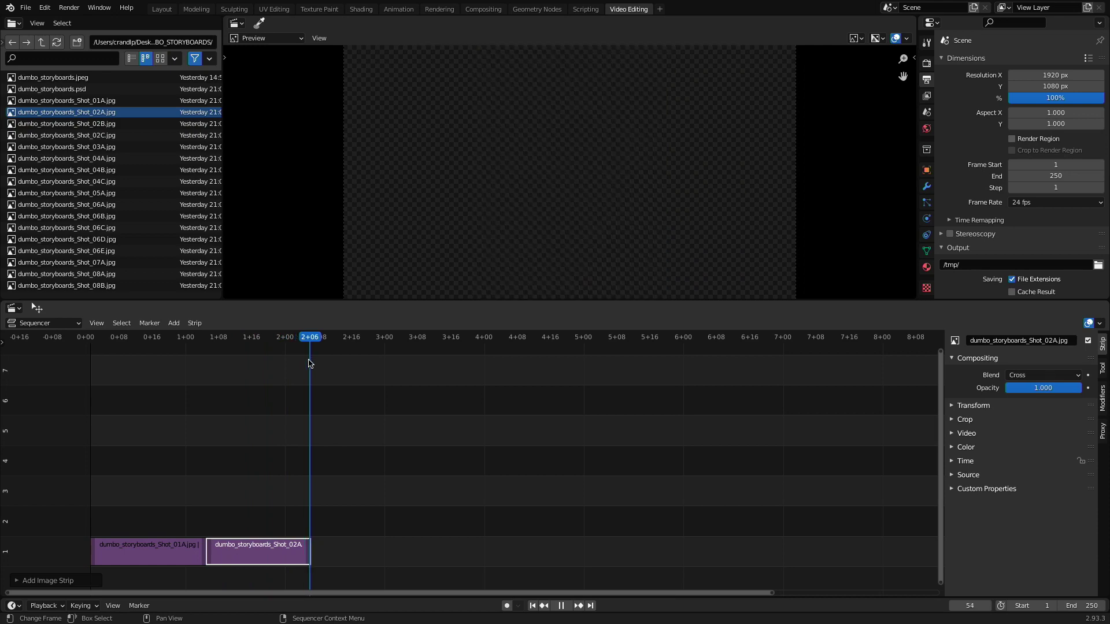
click(64, 134)
click(45, 125)
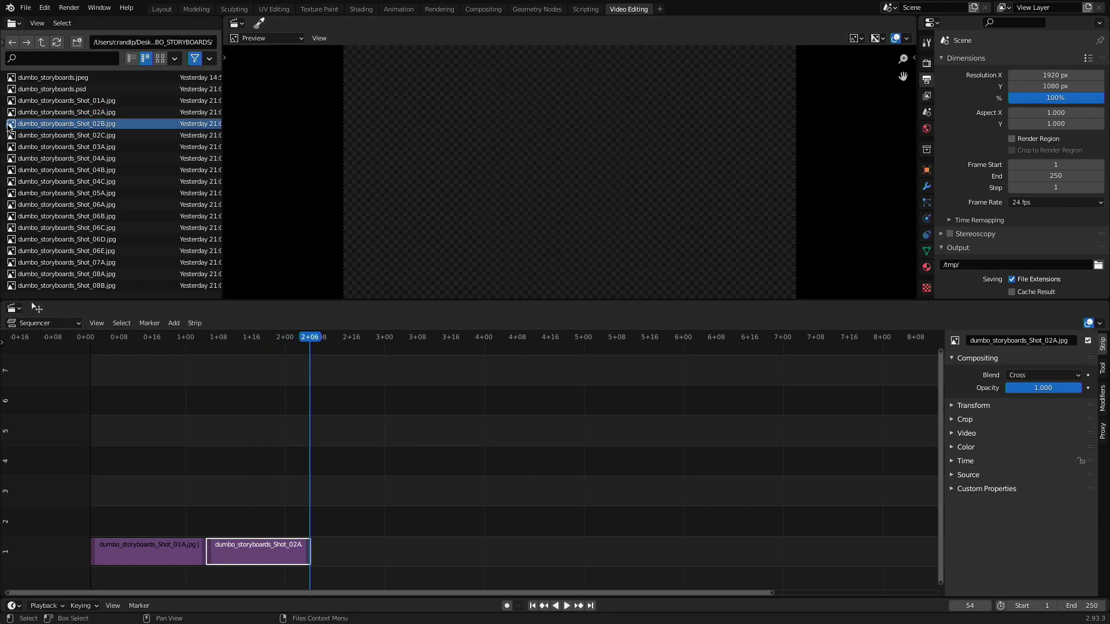
drag(8, 126, 335, 466)
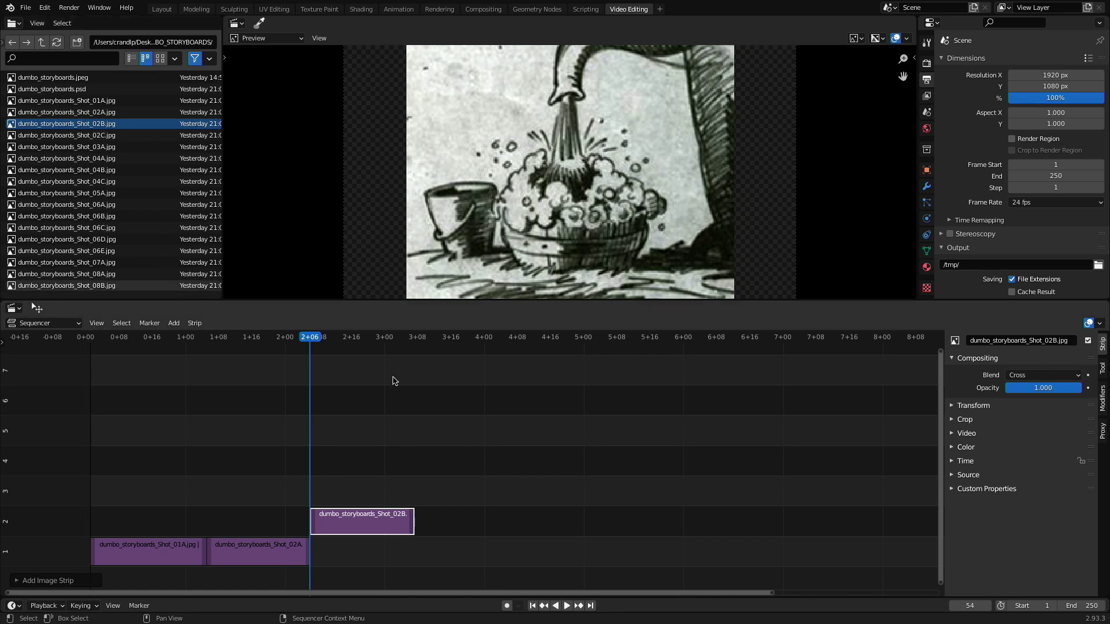
Set the playhead to 3+07 at the end of Shot_02B and add dumbo_storyboards_Shot_02C.jpg there in channel 2
drag(339, 339, 414, 339)
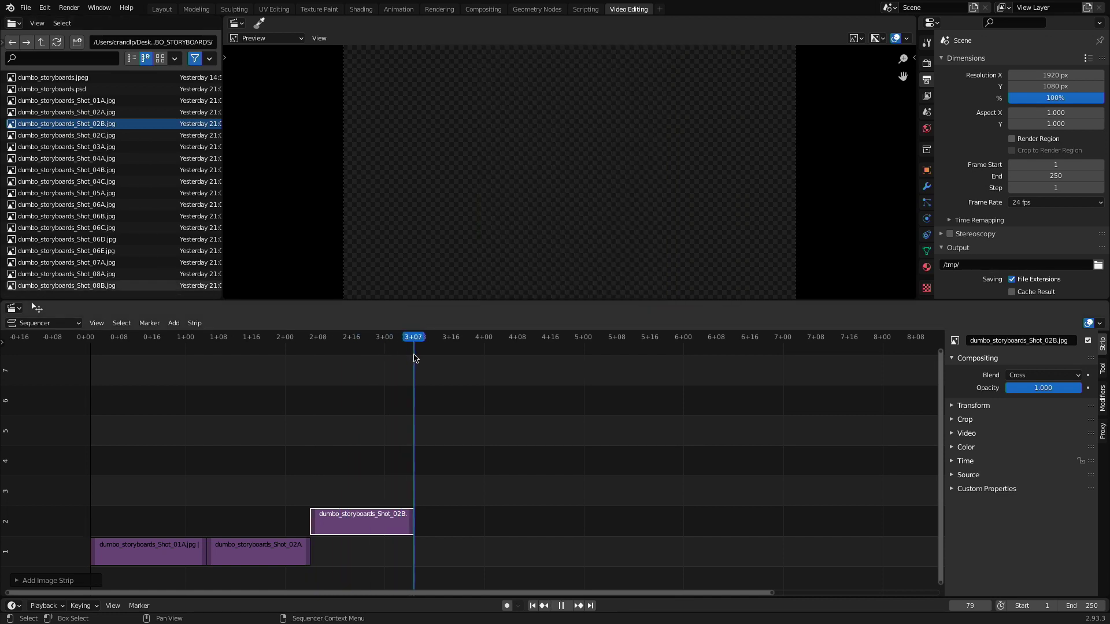
click(23, 135)
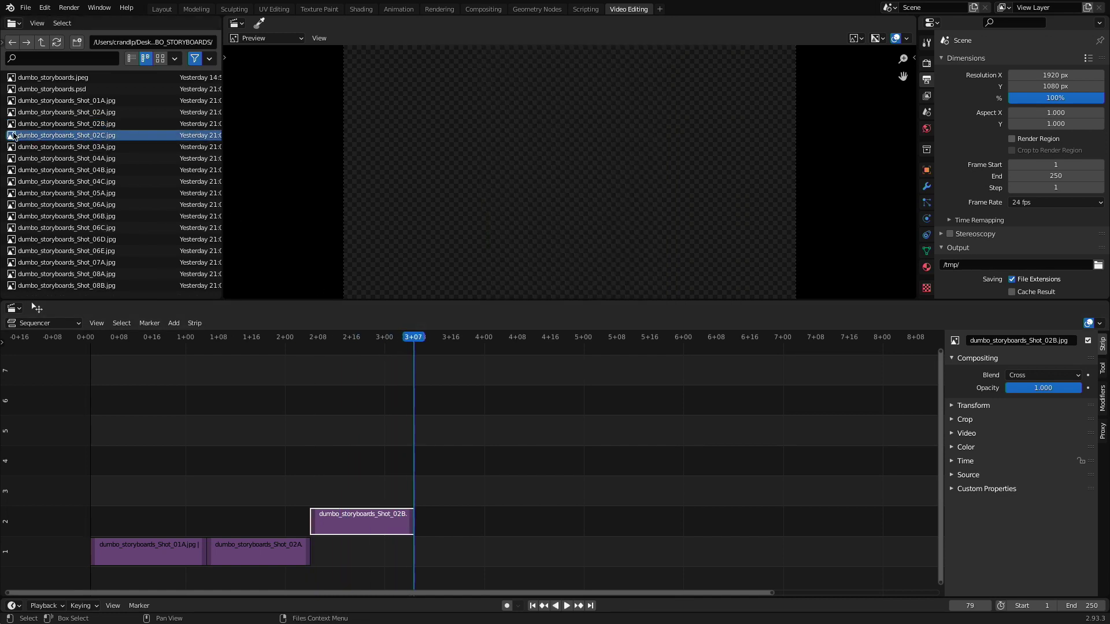
drag(13, 136, 484, 483)
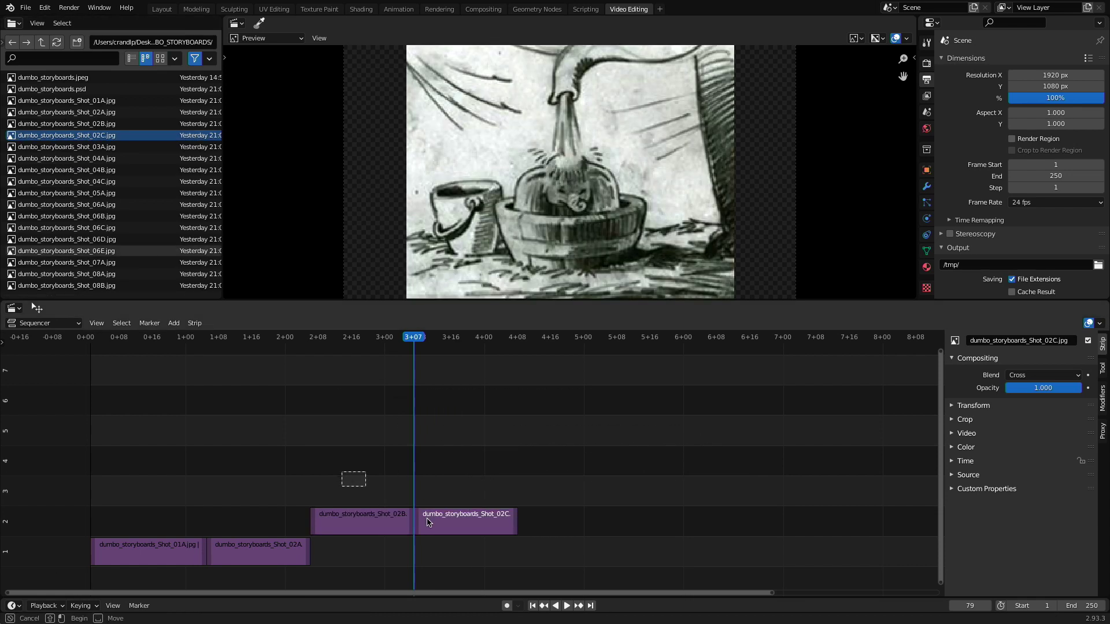
Move the Shot_02B and Shot_02C strips down to channel 1 and set the playhead back to frame 2
drag(428, 522, 384, 549)
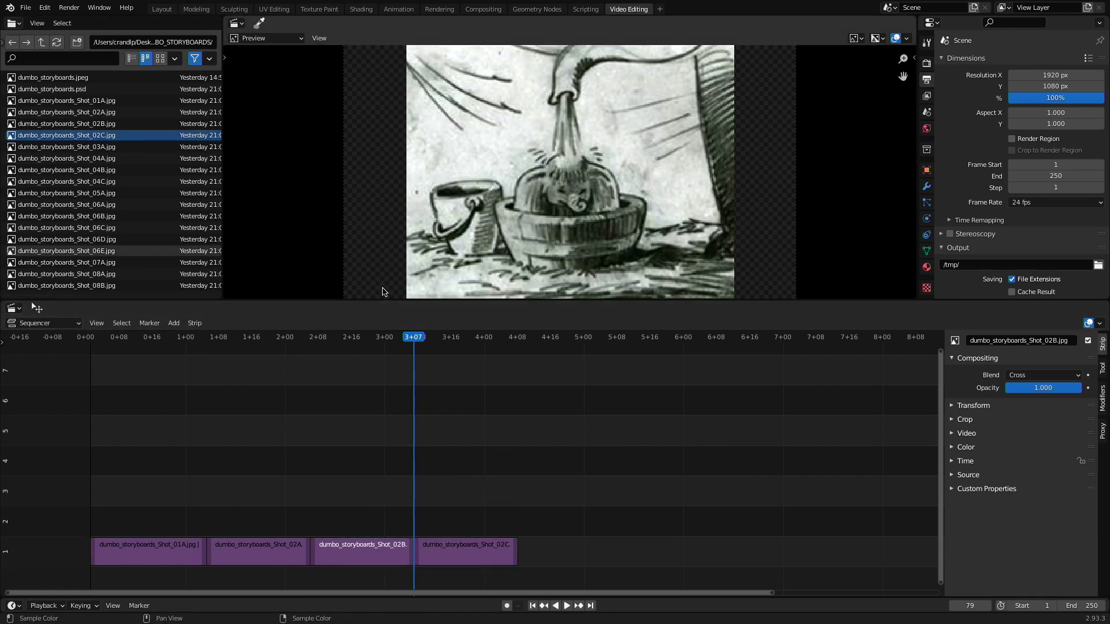
drag(399, 341, 95, 373)
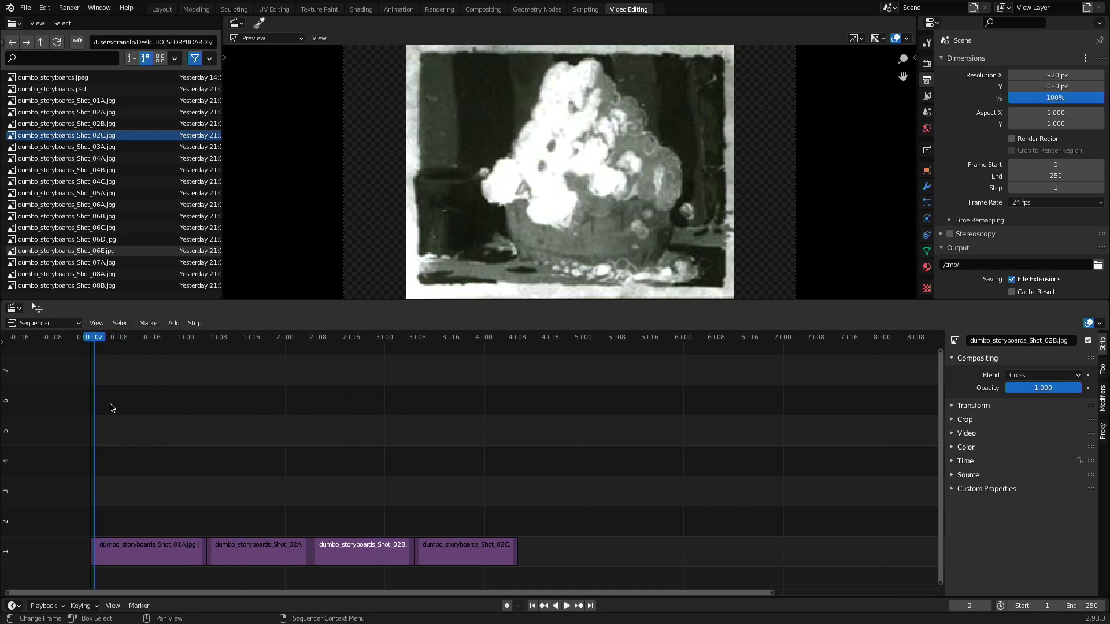
Play the four-shot sequence from frame 1 into Shot_02C, stop it and scrub back to 1+13
key(space)
click(91, 335)
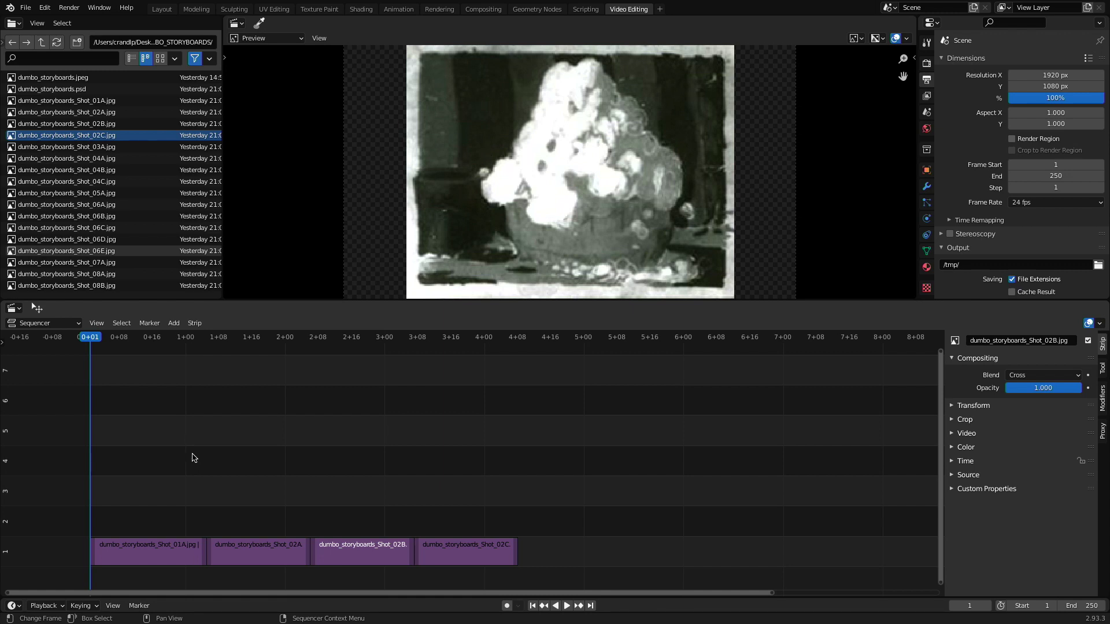
key(space)
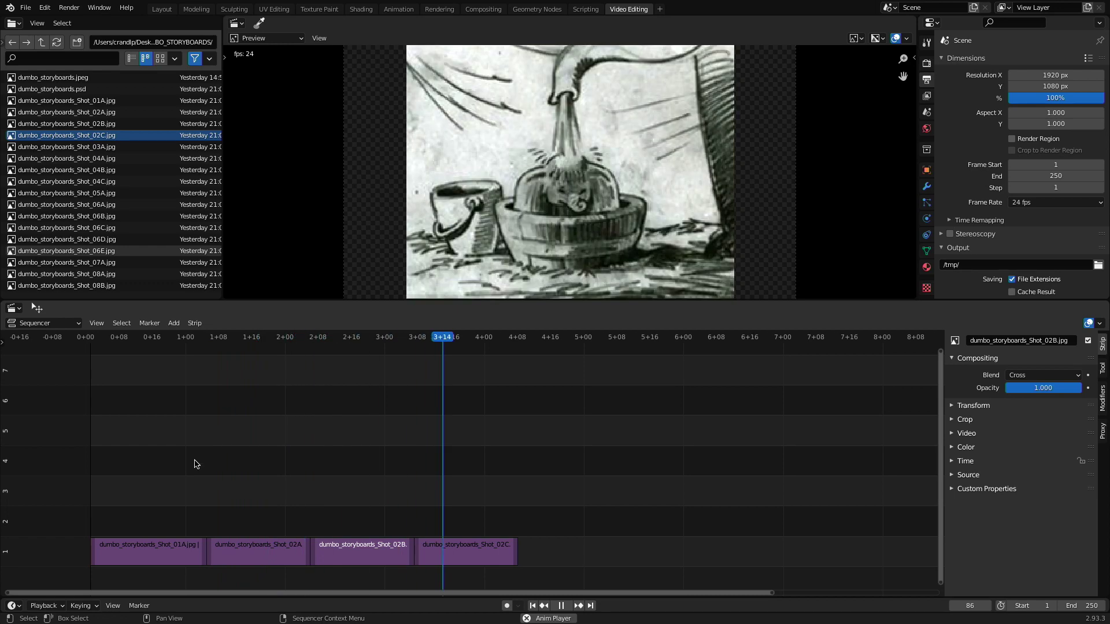
key(space)
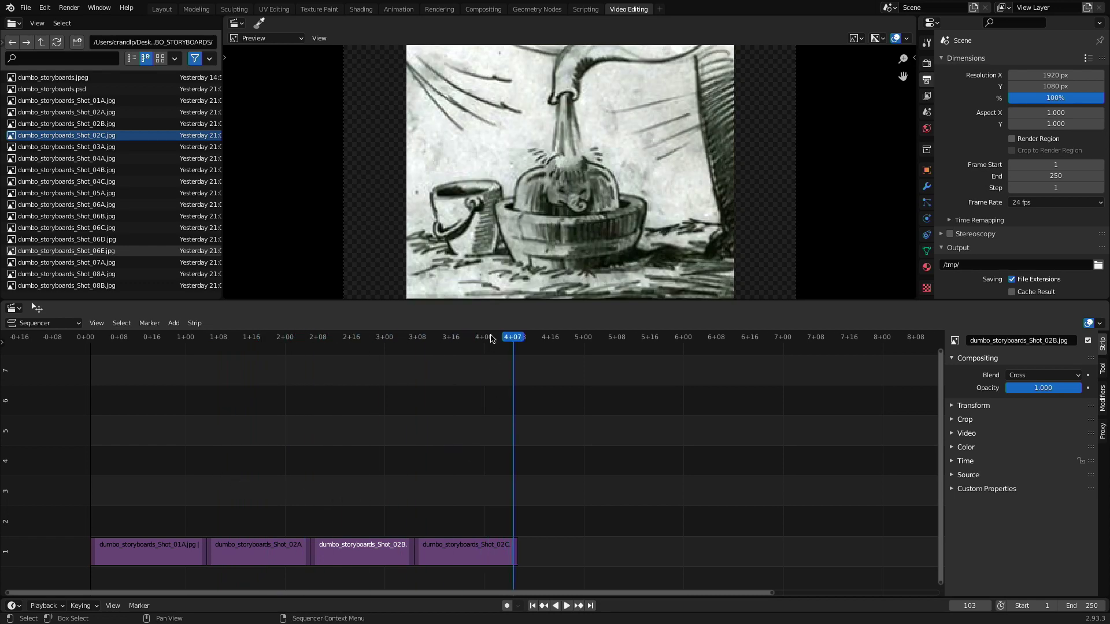
drag(490, 338, 240, 405)
Check the timing of the Shot_02A, Shot_02B and Shot_02C strips around 1+14, ending with Shot_02A selected
click(286, 559)
click(359, 558)
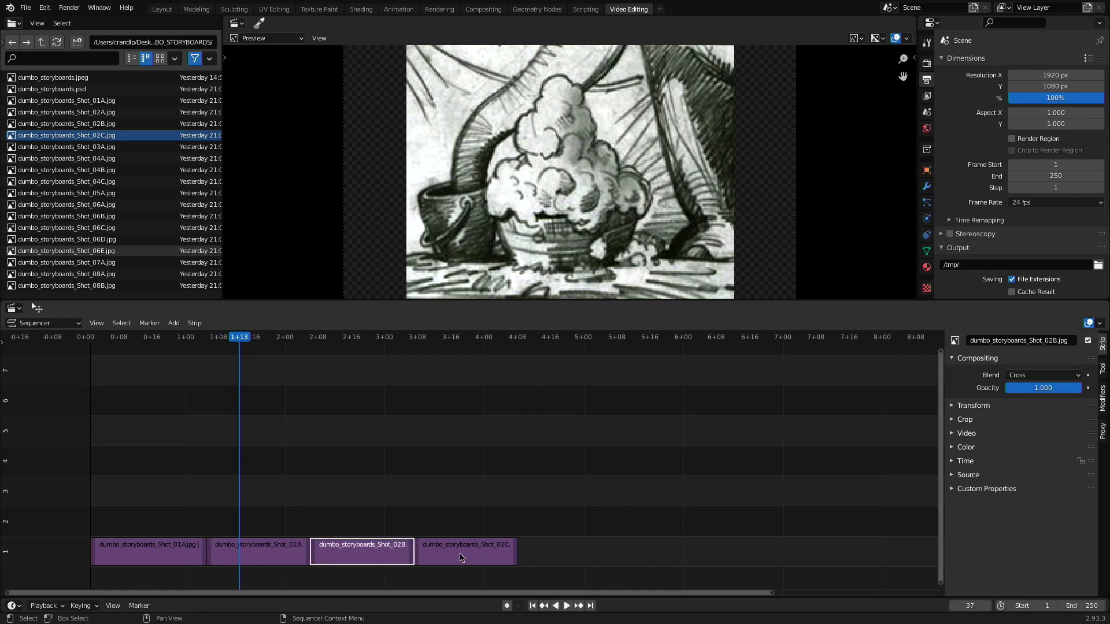
click(467, 557)
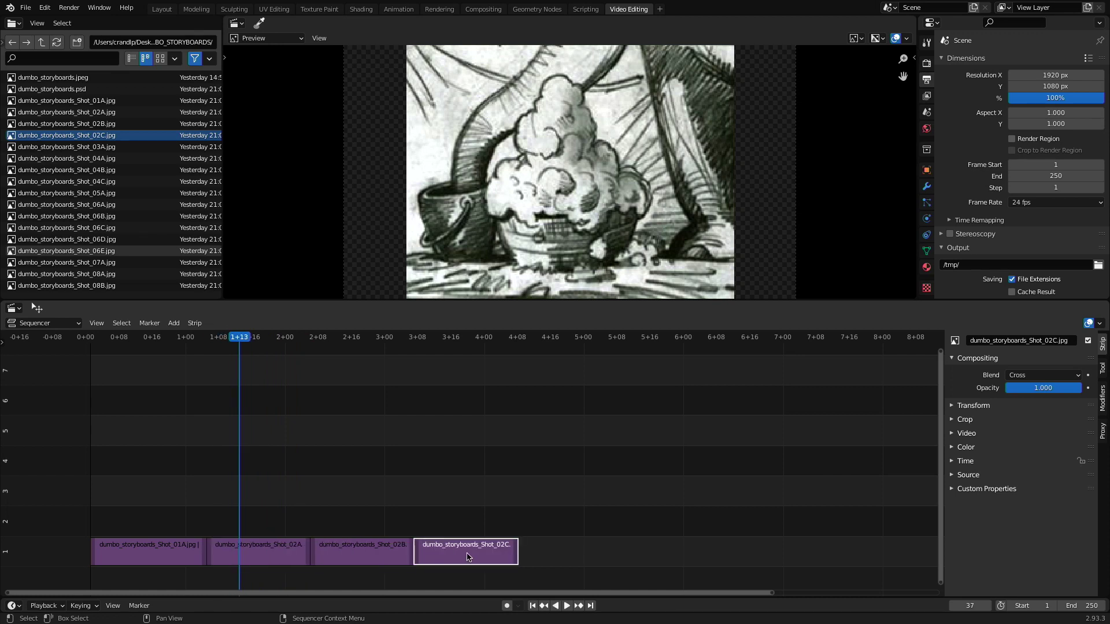
click(278, 377)
key(space)
drag(243, 354, 244, 461)
click(241, 556)
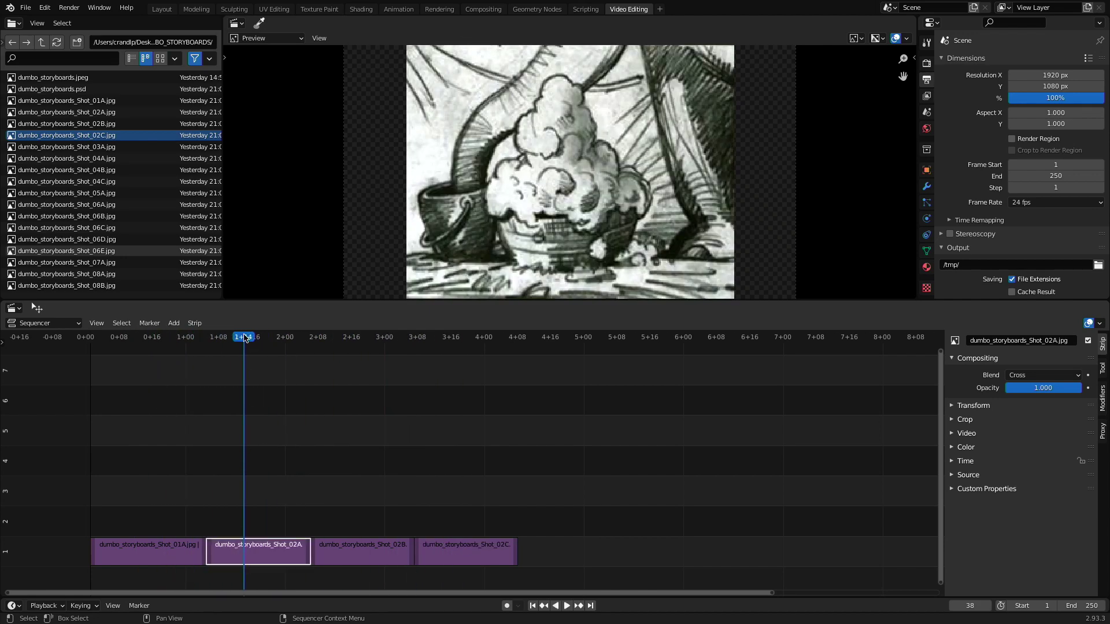
Shorten Shot_02A to end at about 1+16 and Shot_02B at about 2+03, sliding the following strips back to close the gaps
drag(245, 337, 207, 344)
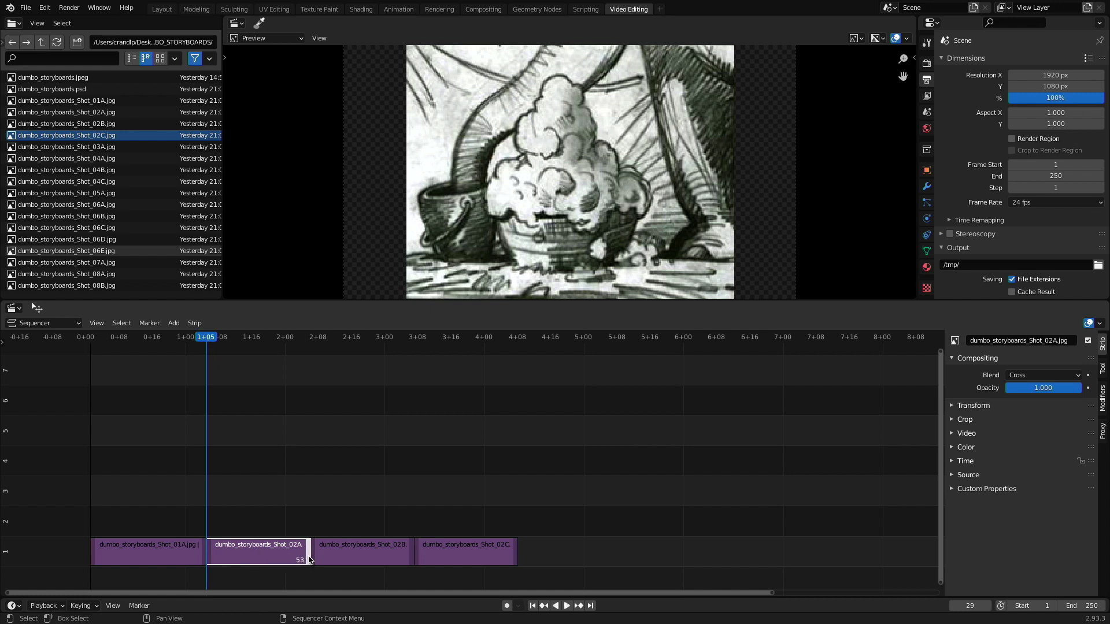
drag(307, 558, 252, 567)
click(341, 551)
drag(359, 558, 297, 572)
drag(429, 561, 307, 567)
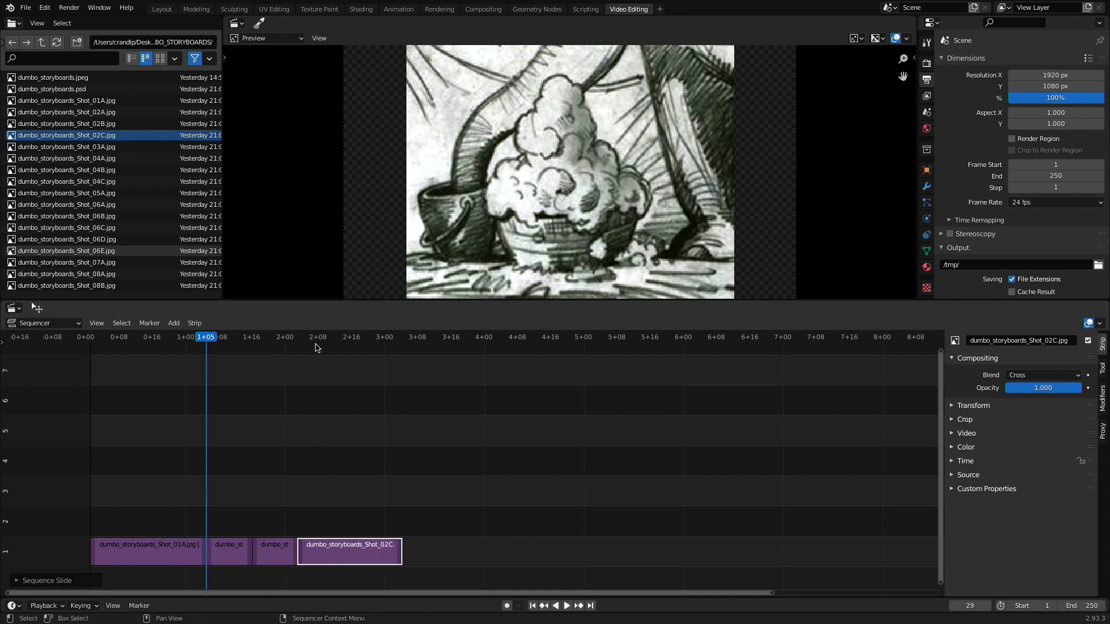
Set the playhead to 2+03 at the start of Shot_02C and trim that strip's end to about 2+17
click(399, 558)
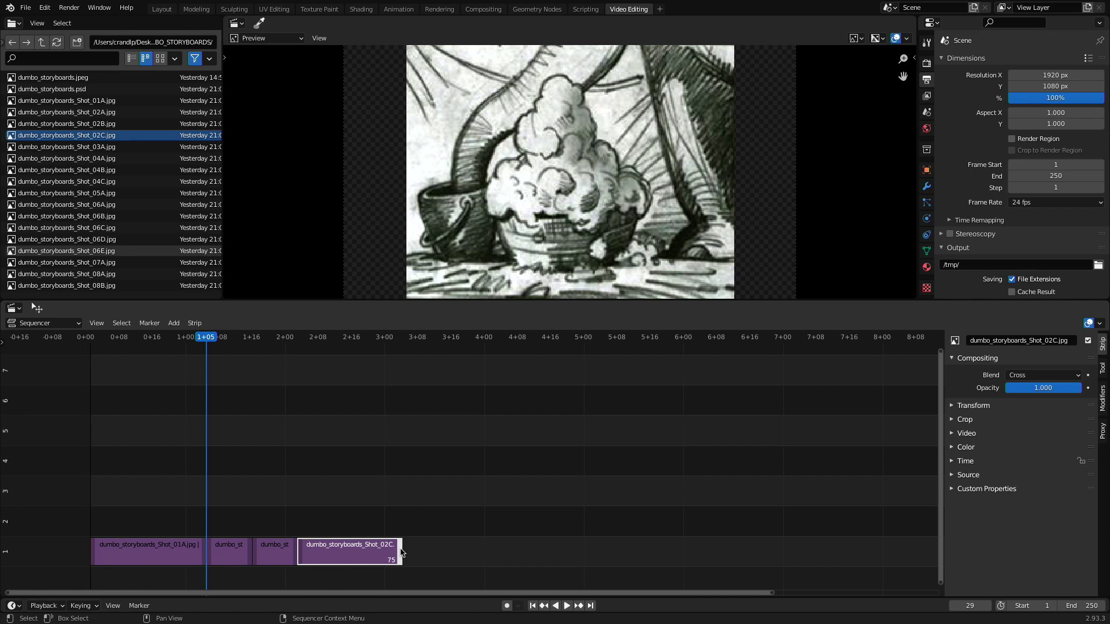
click(331, 351)
drag(315, 341, 298, 342)
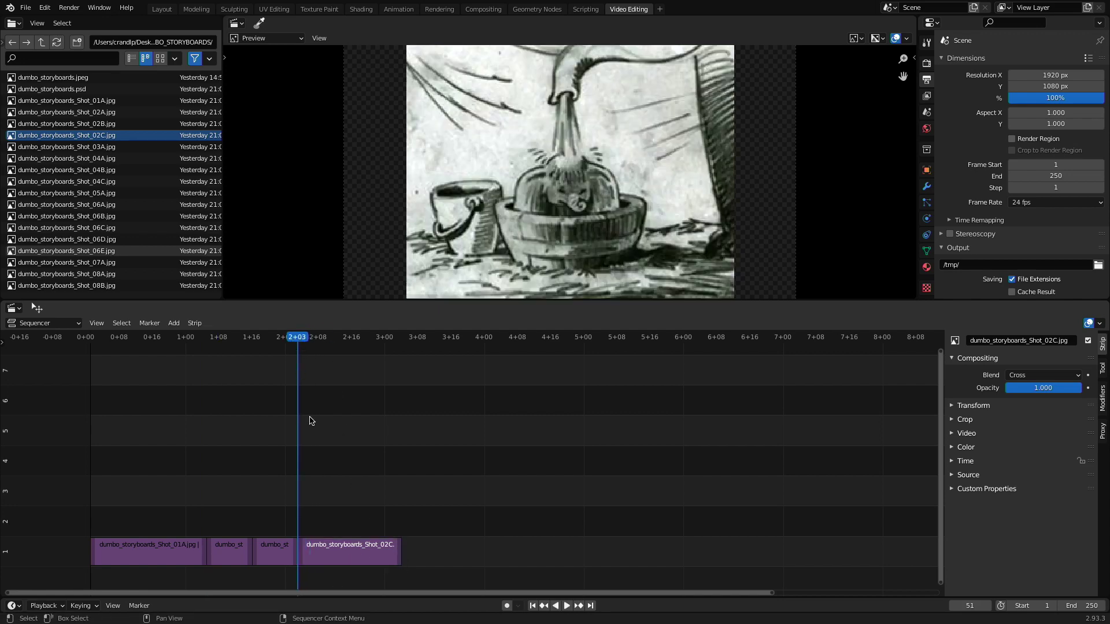
click(398, 561)
drag(398, 564, 352, 524)
click(338, 491)
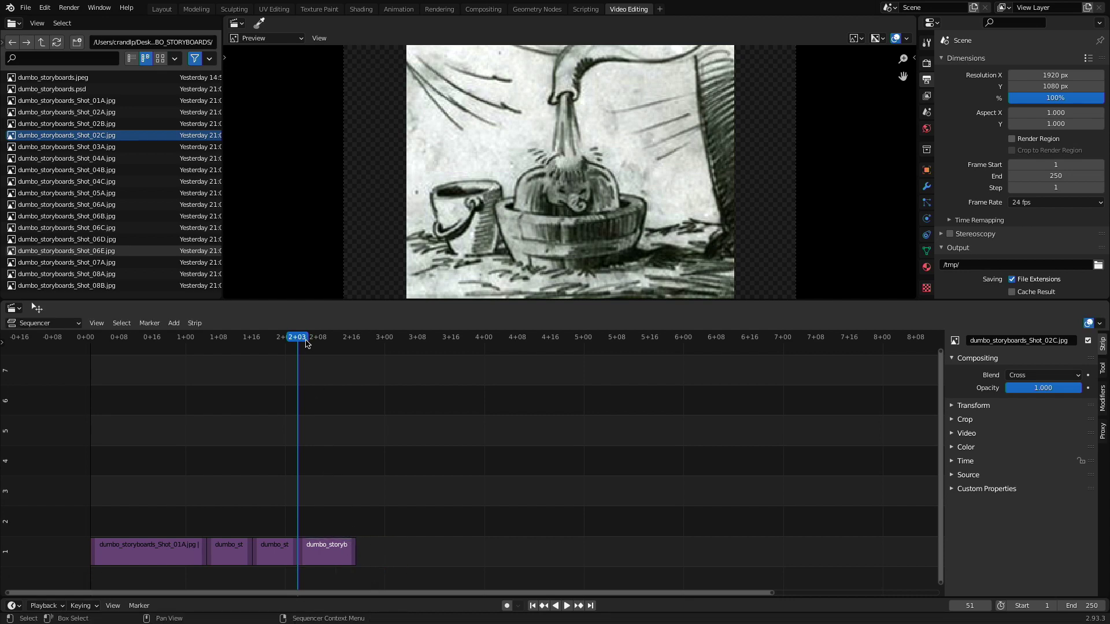
Play the shortened sequence from frame 1 past its last strip and scrub back to 0+14 in Shot_01A
drag(312, 347, 131, 358)
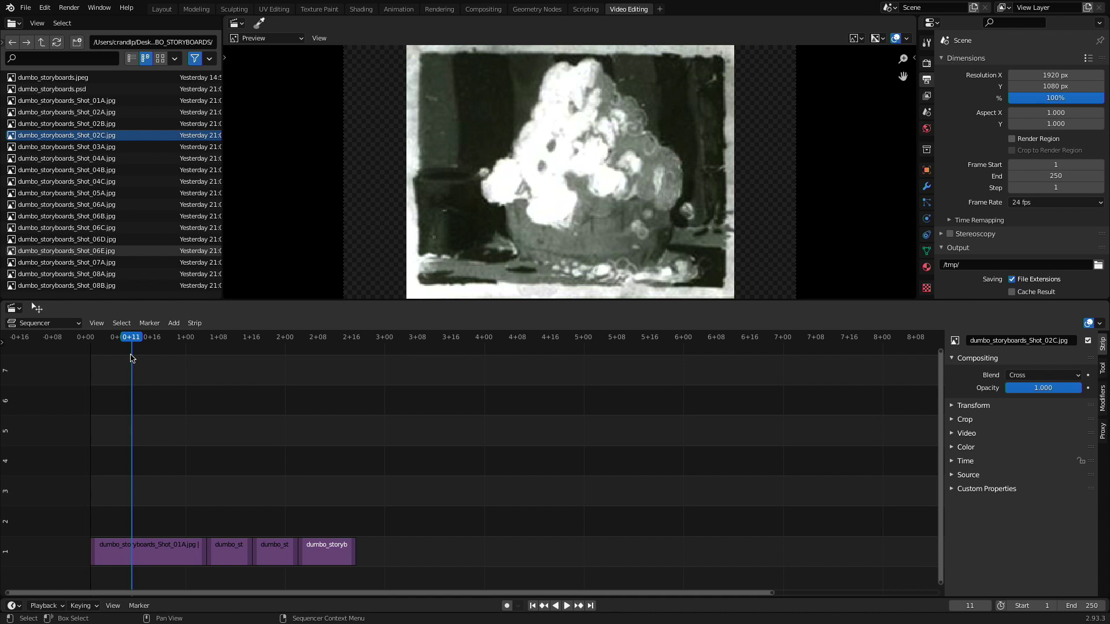
drag(130, 339, 91, 340)
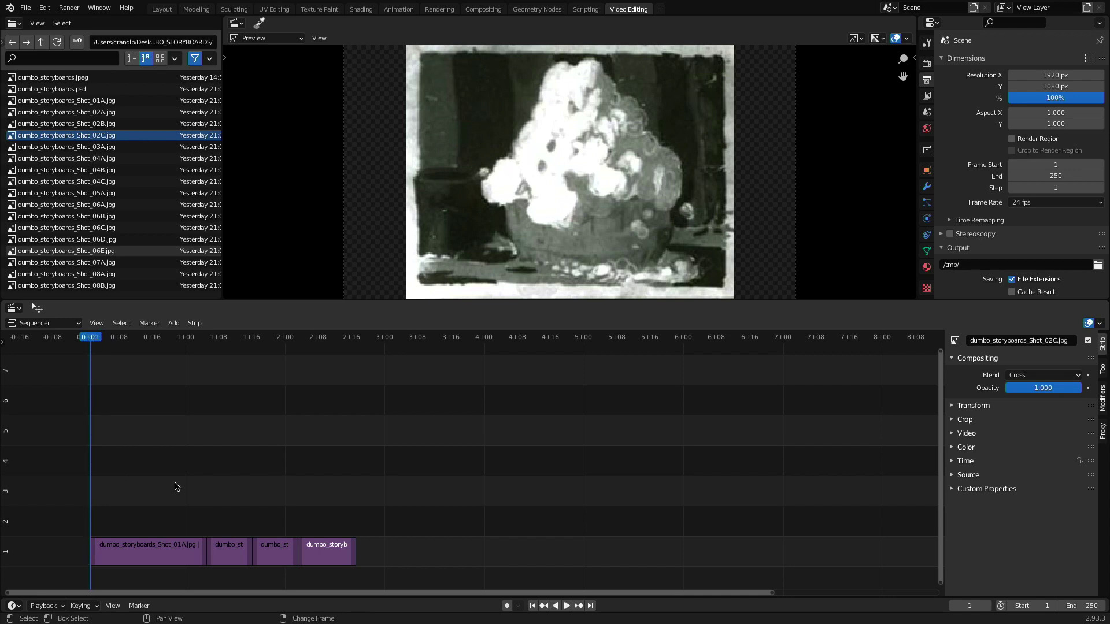
key(space)
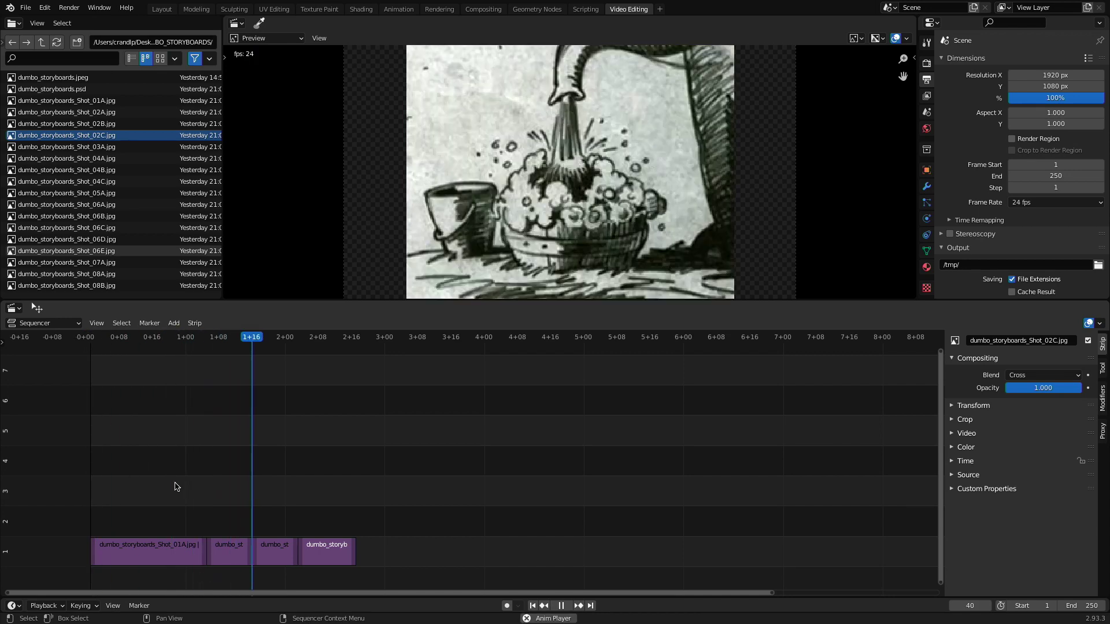
key(space)
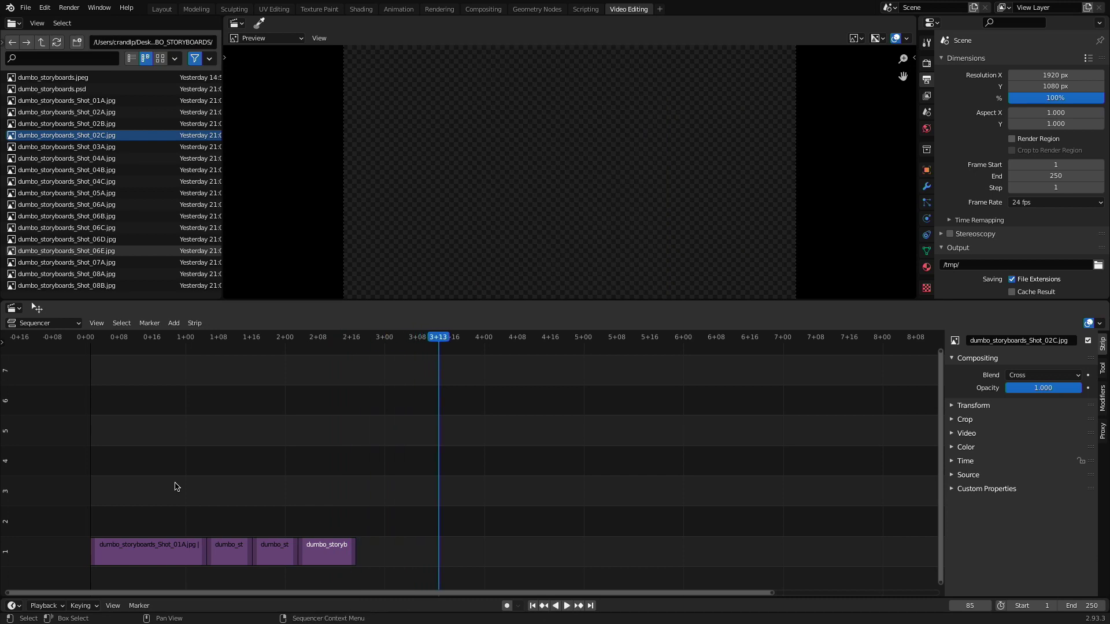
drag(271, 341, 144, 380)
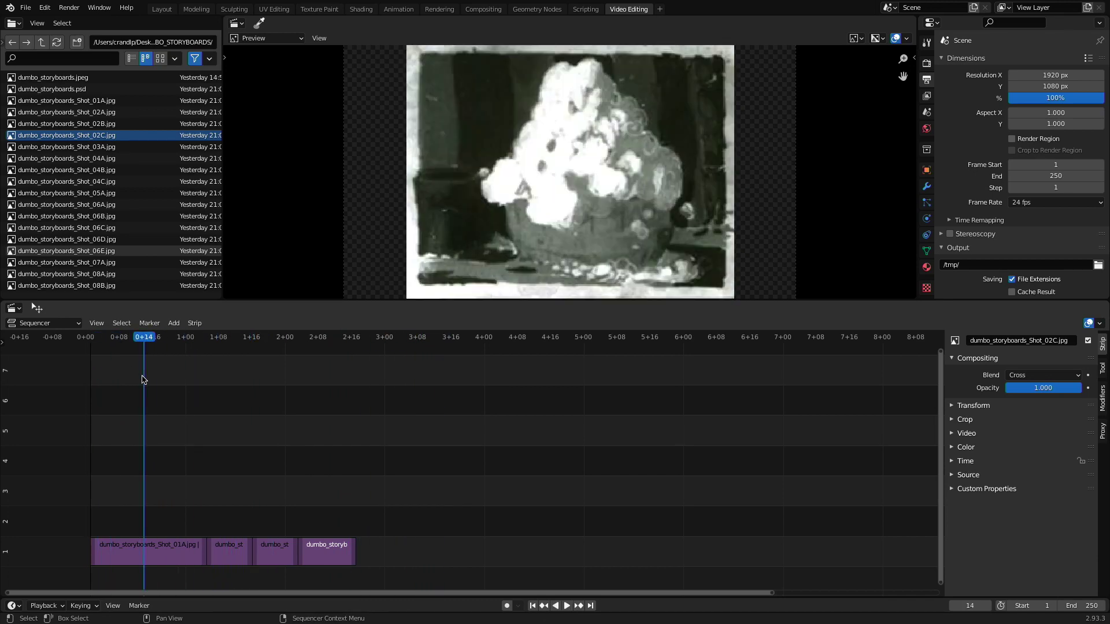